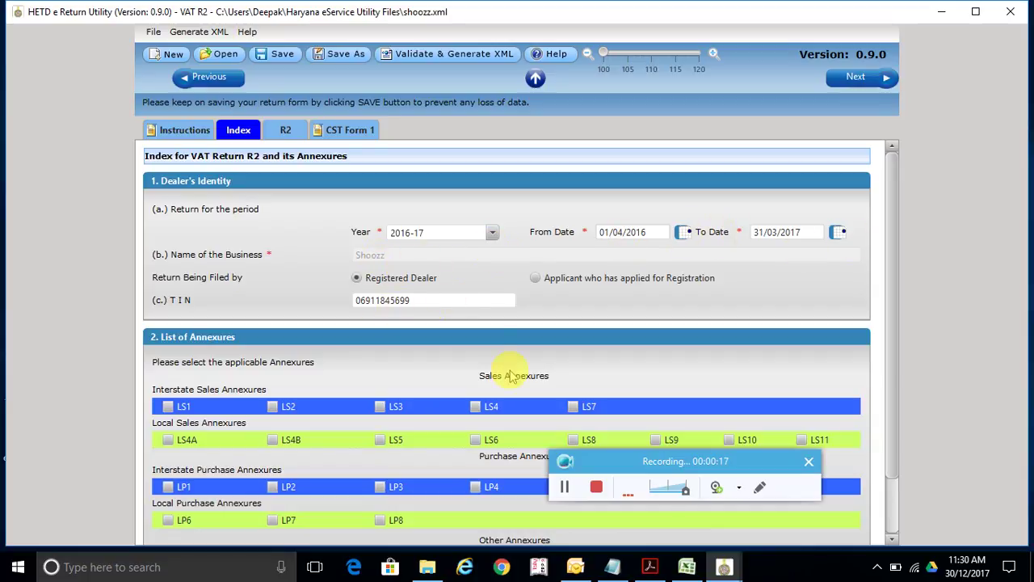
left_click_drag(712, 462, 916, 498)
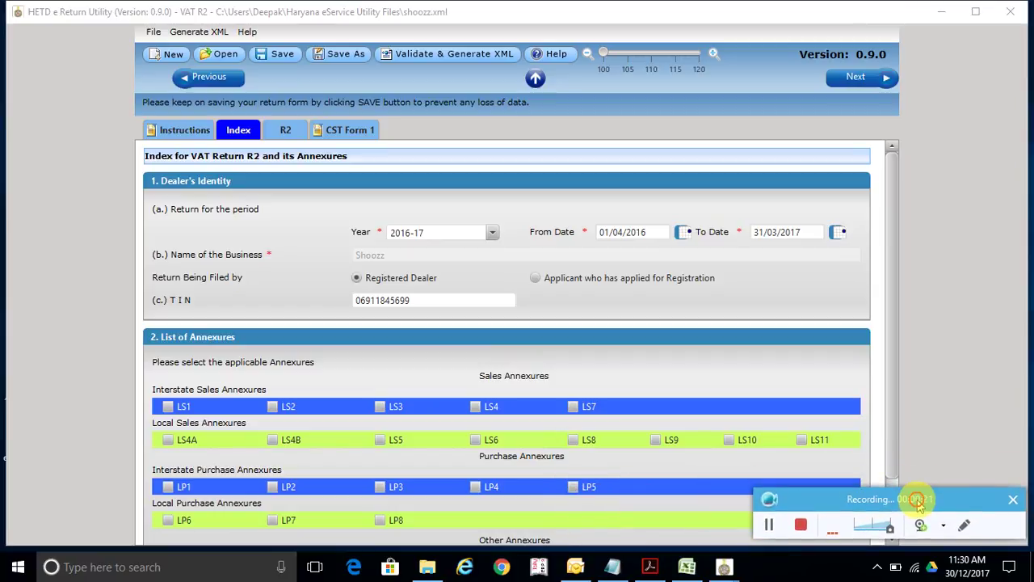
left_click(767, 525)
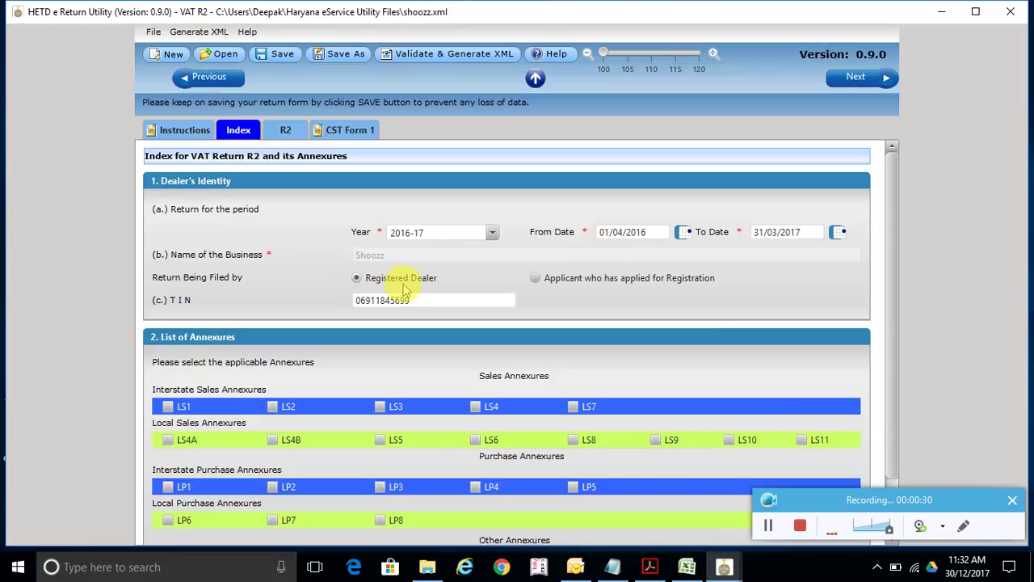
- Open the R2 form from the index and import the saved VAT R2 XML file into it
scroll(440, 347, "down", 2)
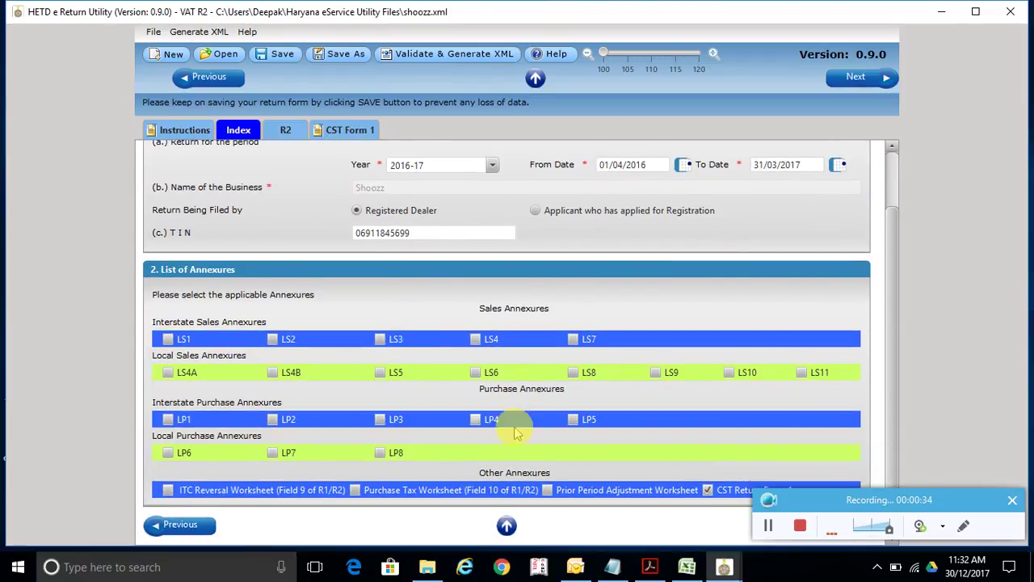
scroll(455, 300, "up", 1)
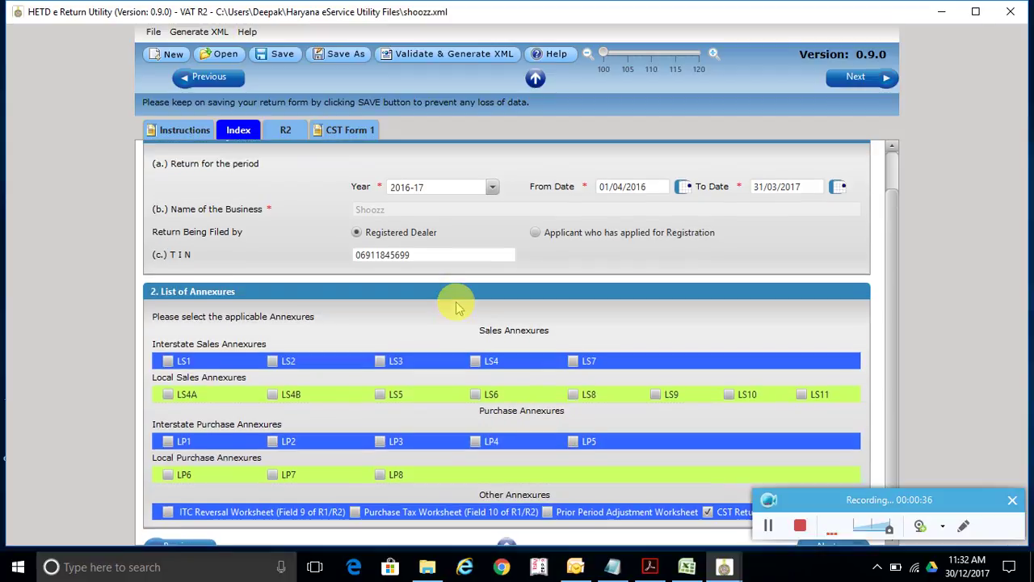
left_click(286, 130)
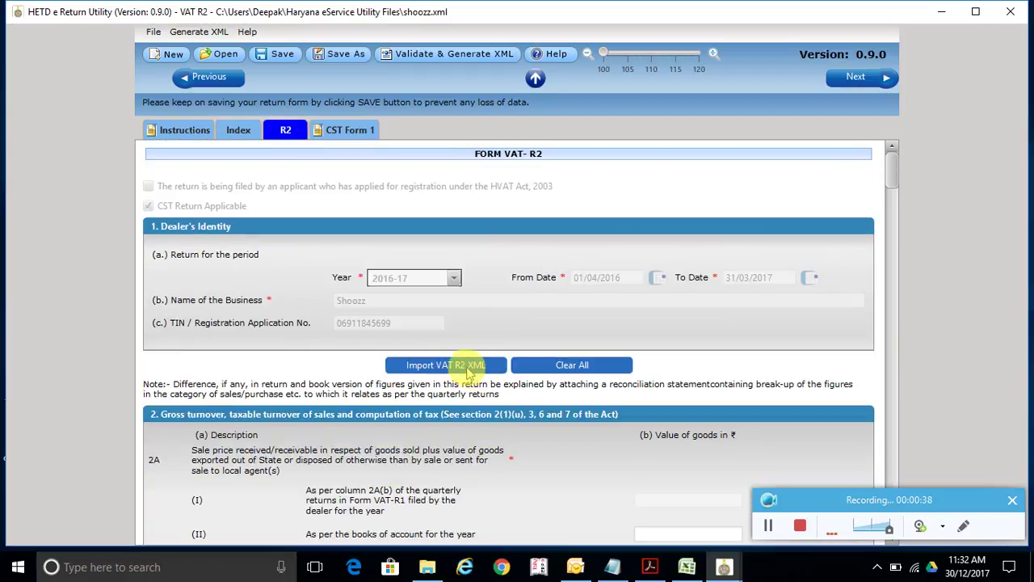
scroll(473, 369, "down", 3)
scroll(475, 369, "up", 3)
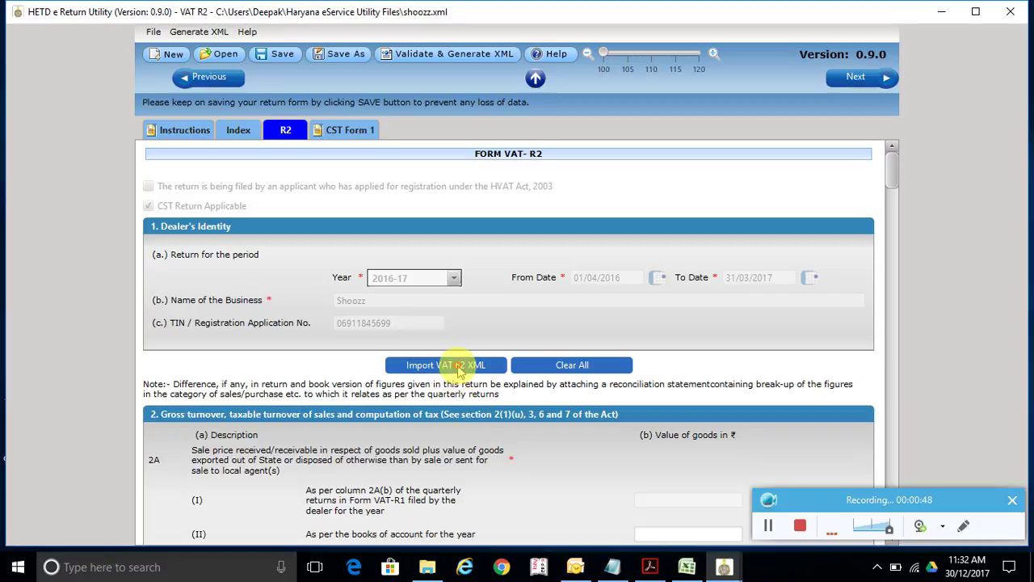
left_click(456, 365)
left_click(339, 211)
double_click(451, 219)
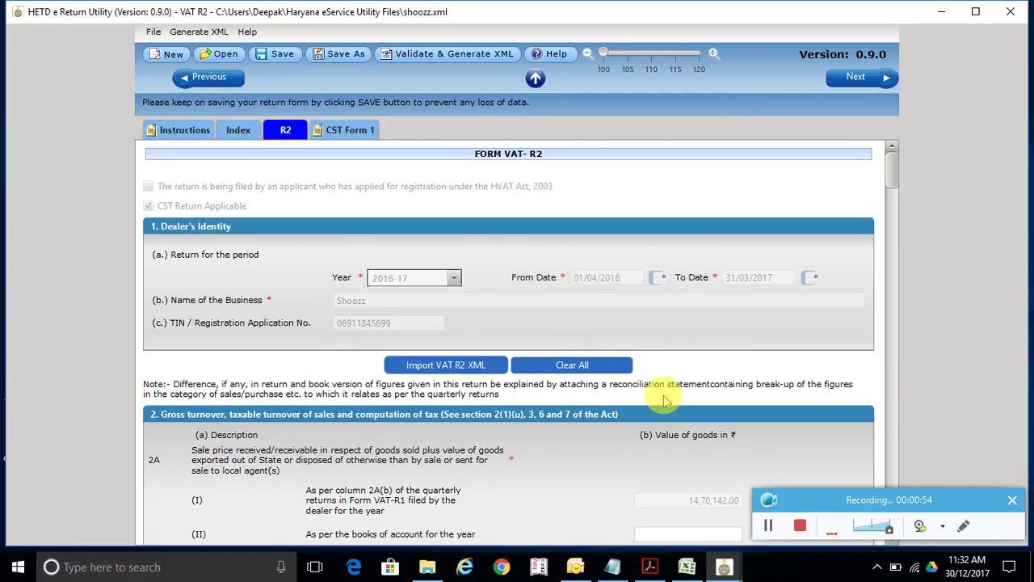
- Compare the imported section 2 sales and deduction figures with the filed return PDF in Acrobat Reader
scroll(664, 396, "down", 5)
scroll(708, 277, "down", 1)
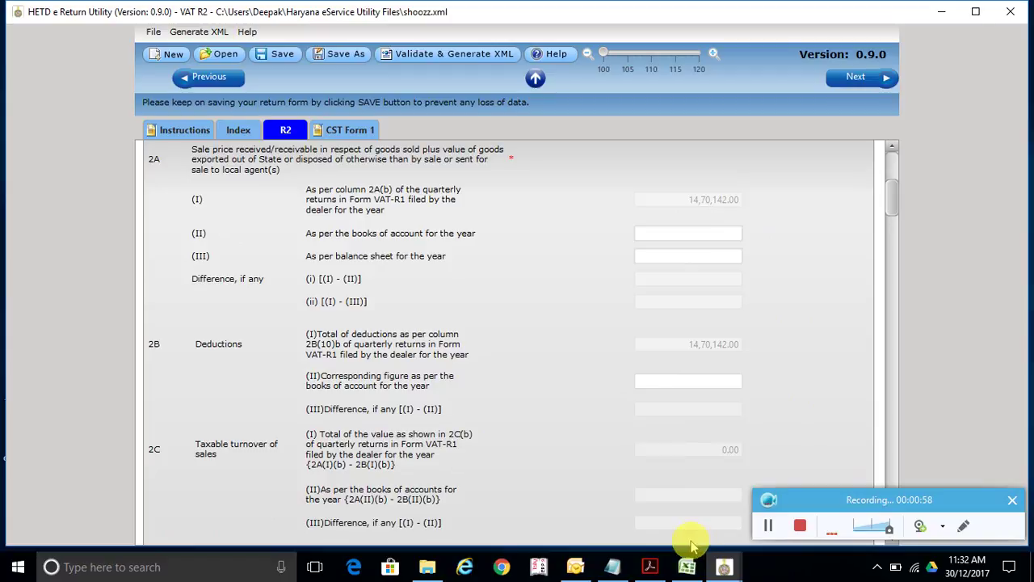
left_click(649, 566)
scroll(494, 422, "down", 2)
left_click_drag(482, 332, 517, 333)
key("alt+Tab")
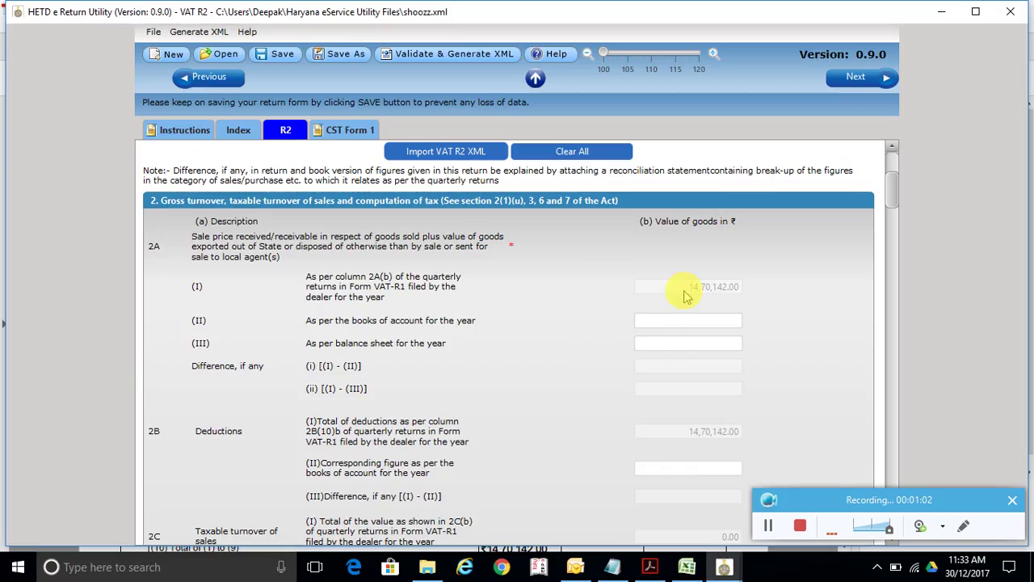
scroll(316, 307, "down", 3)
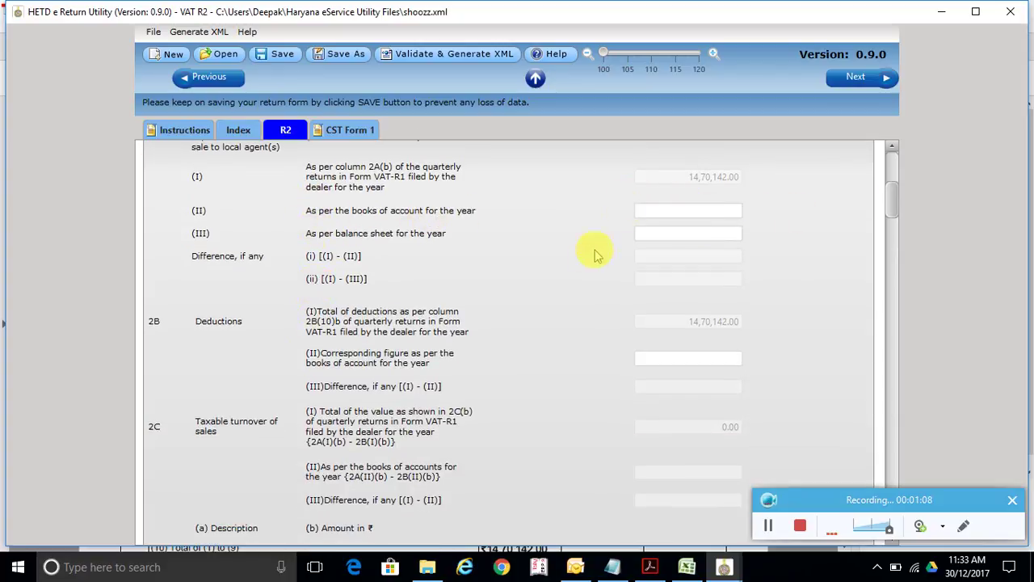
- Switch to the trading and P&L workbook in Excel and check the tax-free sales and closing stock amounts
left_click(687, 566)
scroll(307, 275, "down", 2)
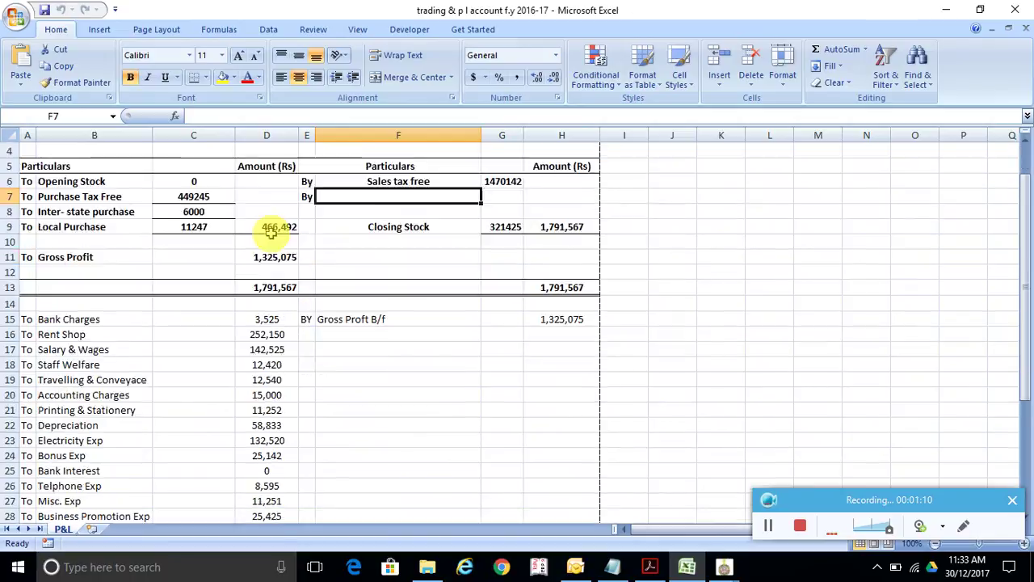
scroll(289, 247, "up", 2)
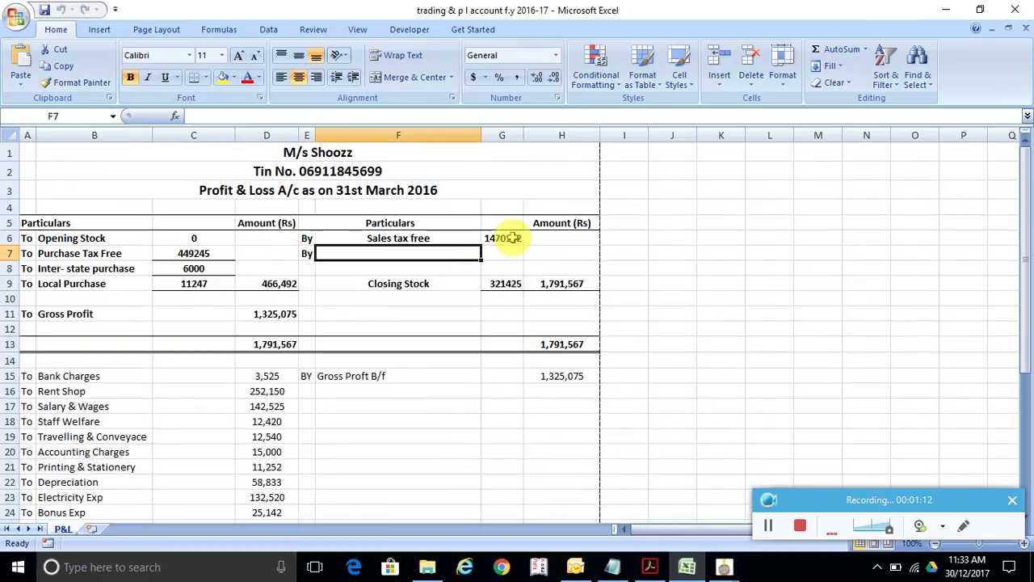
left_click(513, 237)
left_click(509, 283)
left_click(502, 240)
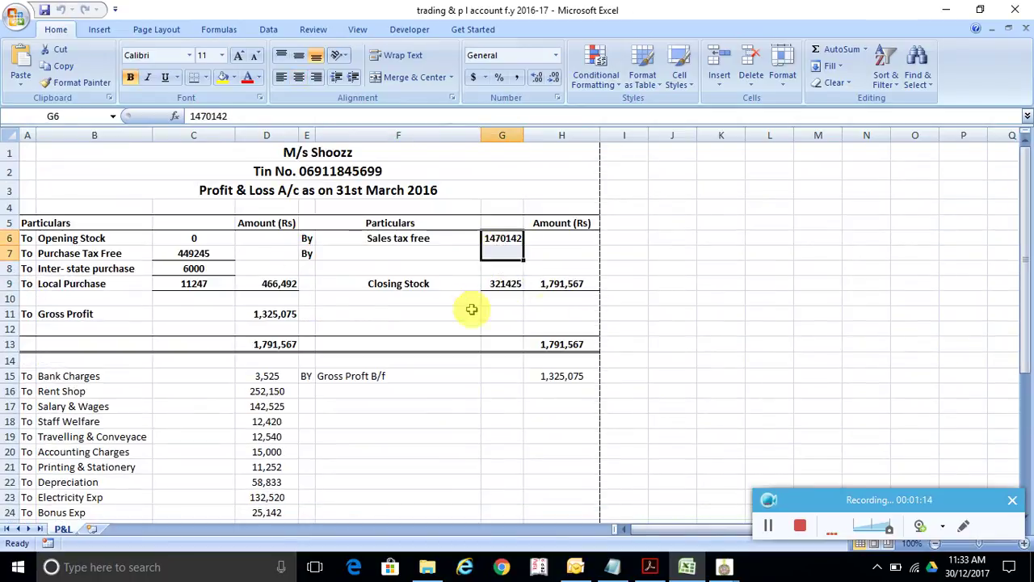
- Back in the HETD e Return Utility, enter 1470142 in 2A for both the books of account and the balance sheet
key("alt+Tab")
left_click(589, 300)
left_click(683, 211)
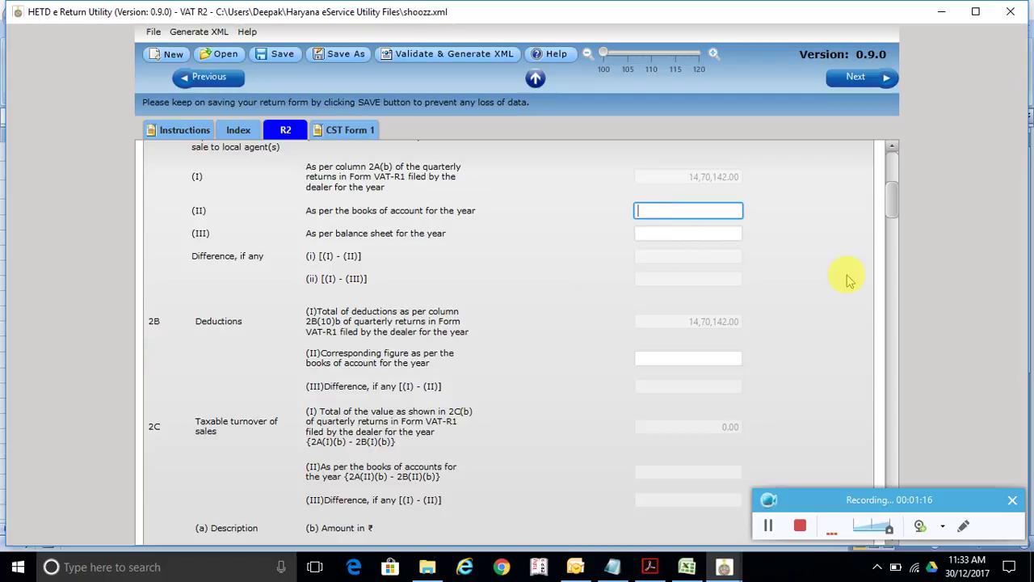
type("14,70,142")
key("Tab")
type("14,70,14")
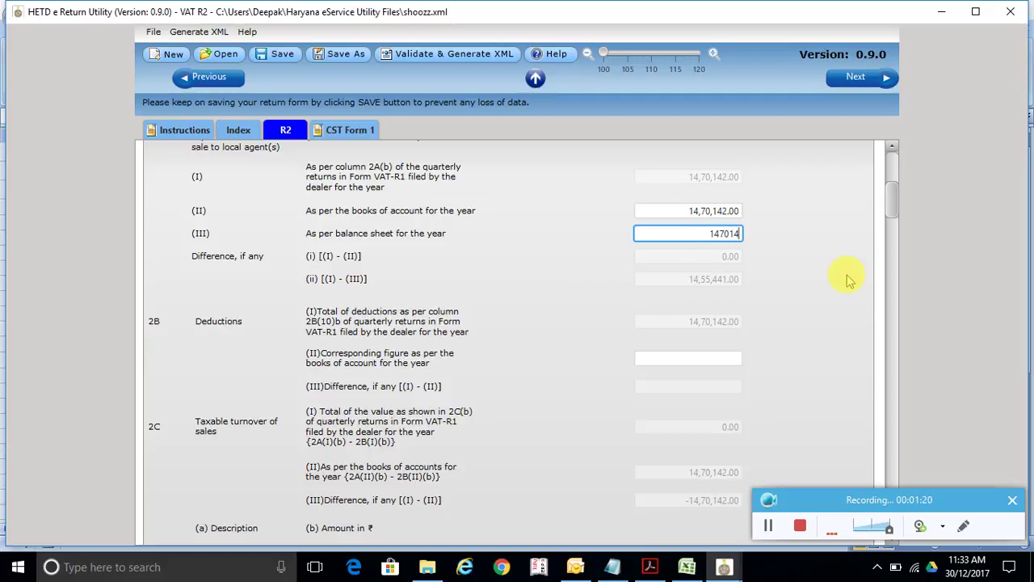
type("2")
key("Tab")
left_click(846, 276)
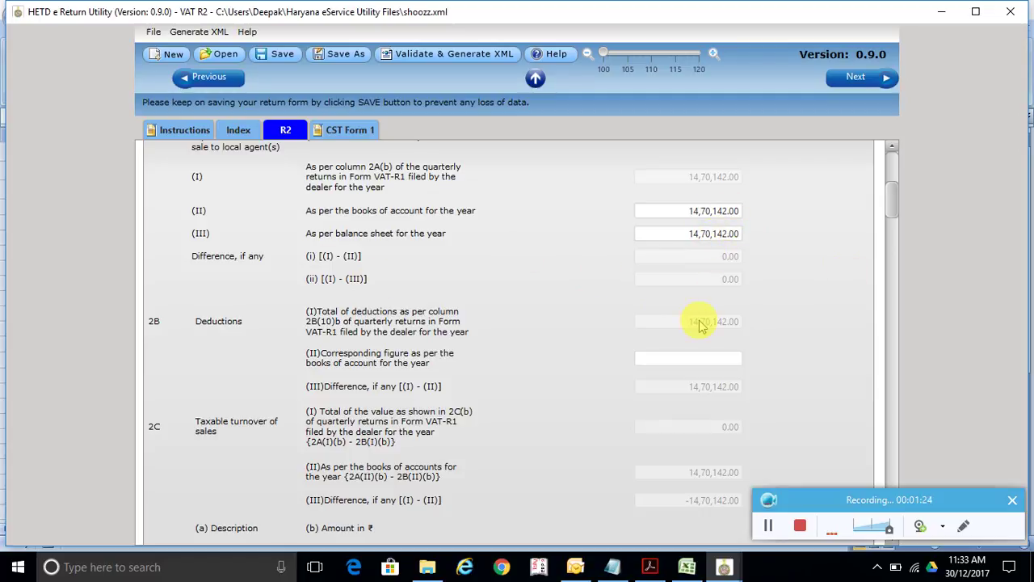
- Enter 0 as the 2B(II) deductions figure per the books of account
scroll(701, 323, "down", 1)
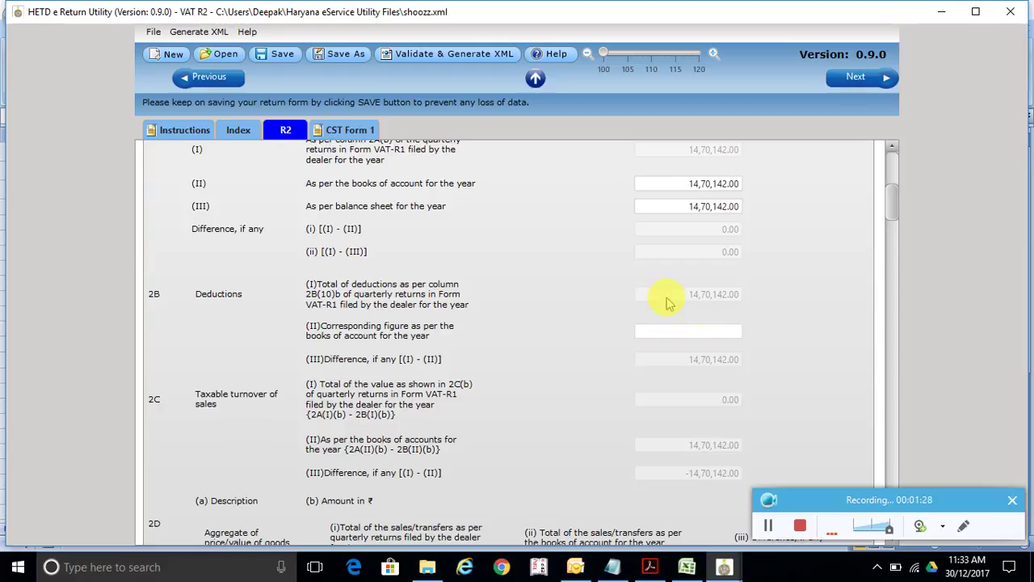
scroll(662, 298, "down", 2)
left_click(644, 278)
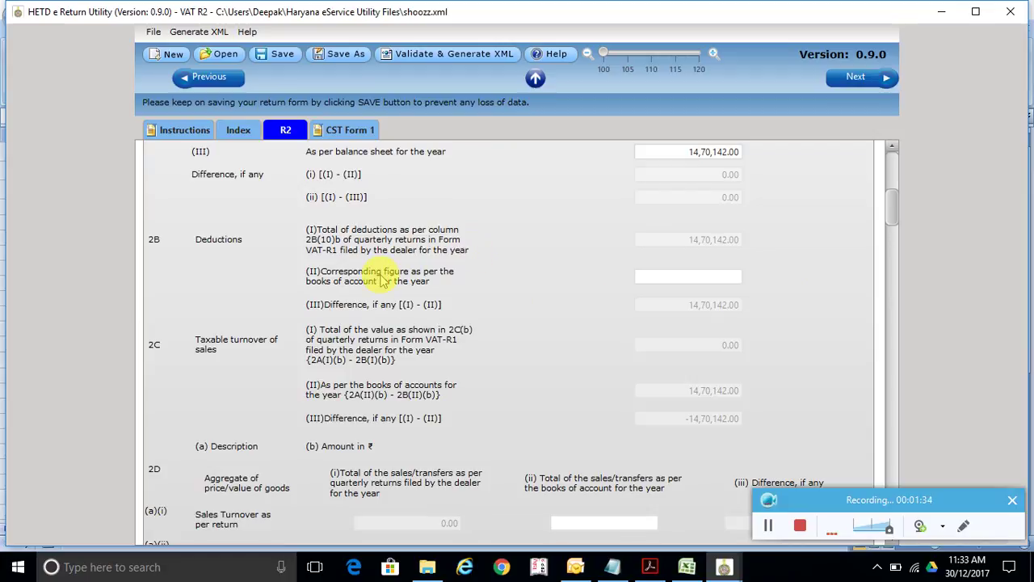
left_click(693, 277)
type("0")
key("Tab")
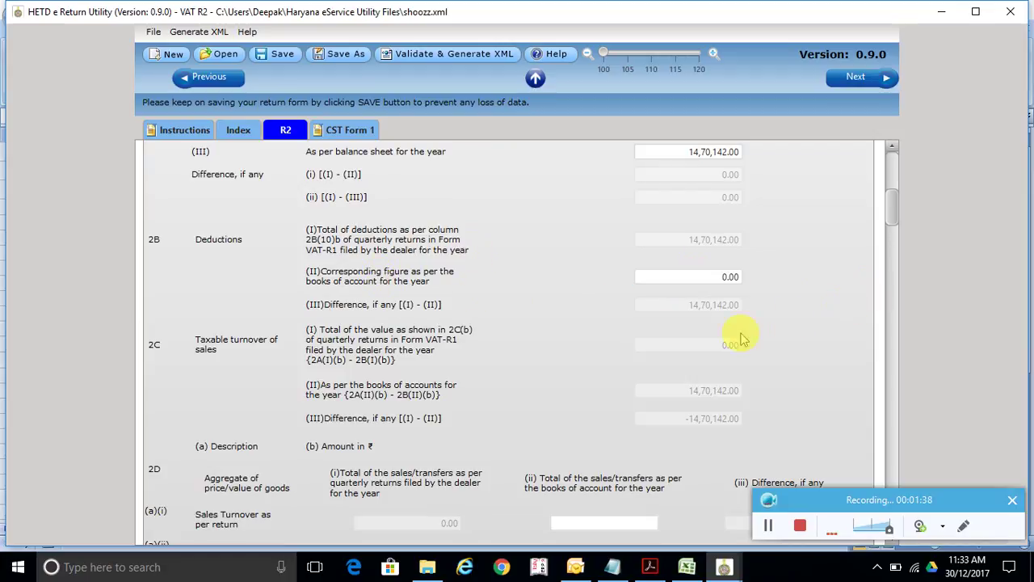
- Set the 2B(II) deductions figure per the books of account to 1470142
scroll(727, 337, "down", 1)
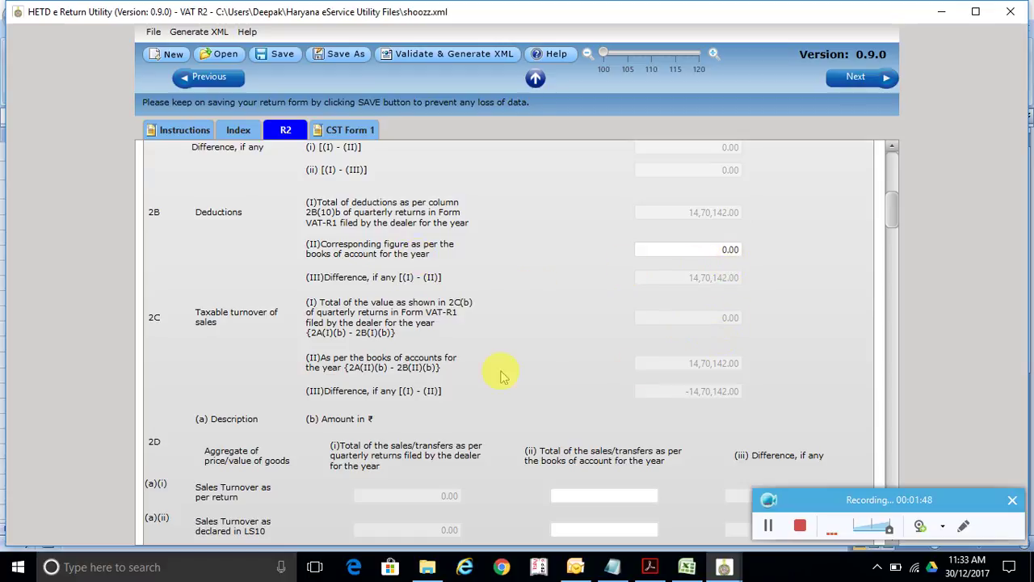
scroll(683, 317, "up", 2)
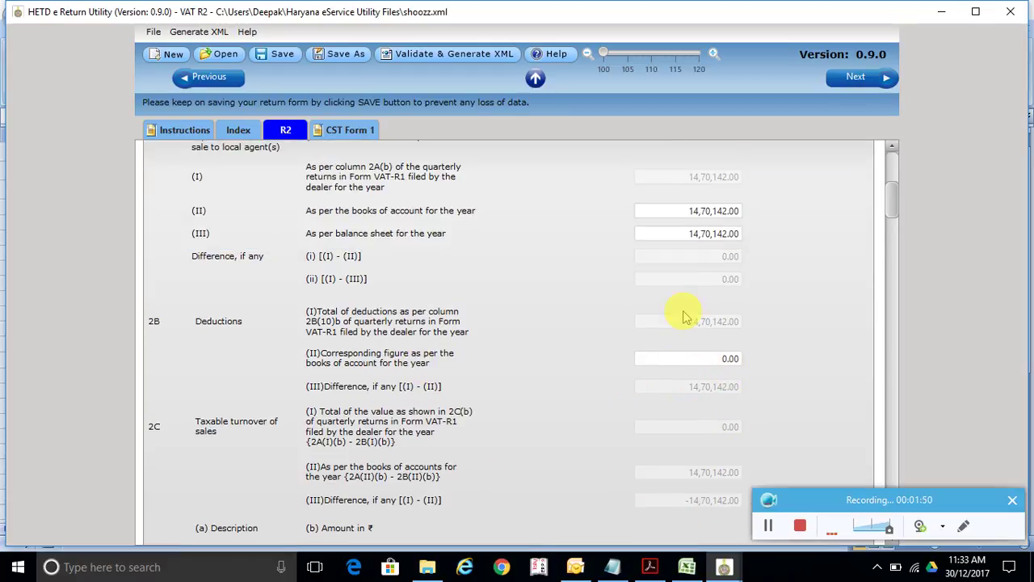
scroll(683, 315, "down", 1)
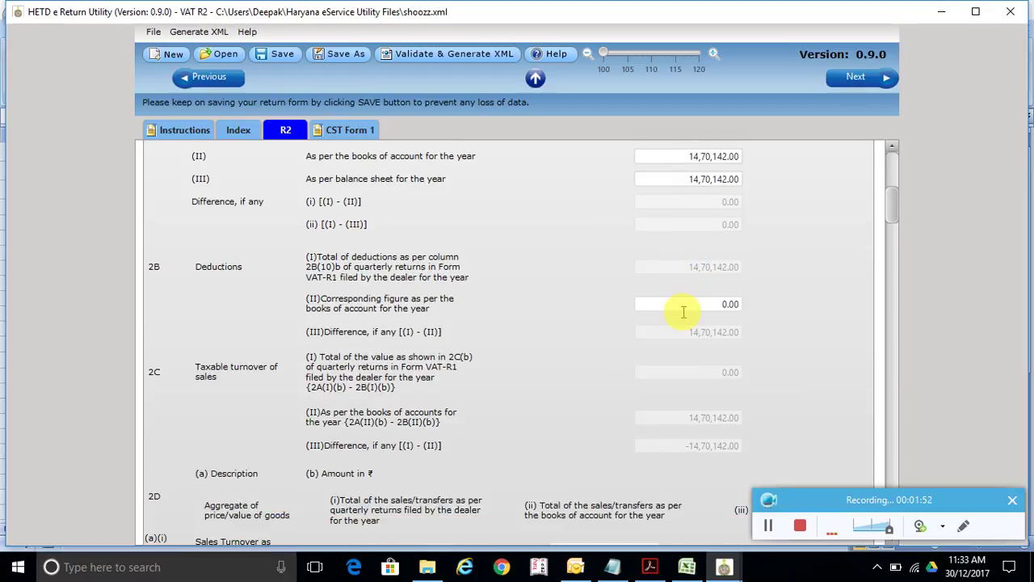
scroll(492, 302, "down", 3)
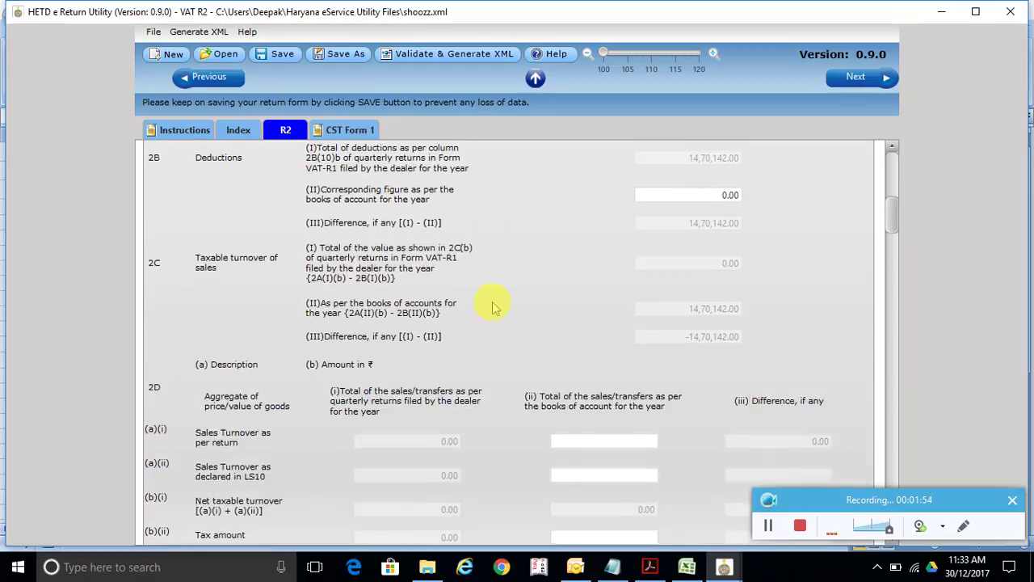
scroll(494, 296, "down", 6)
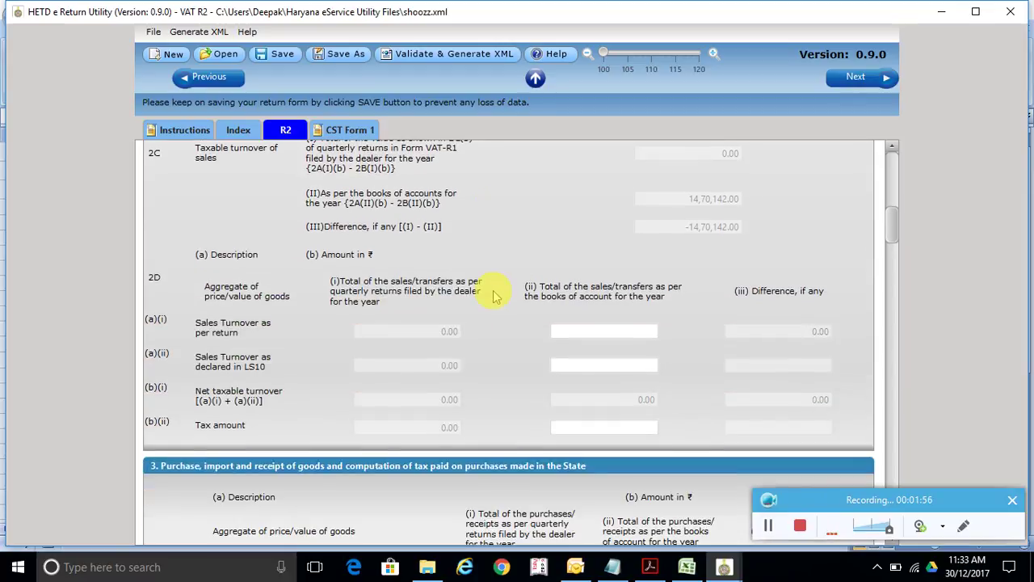
scroll(496, 296, "up", 9)
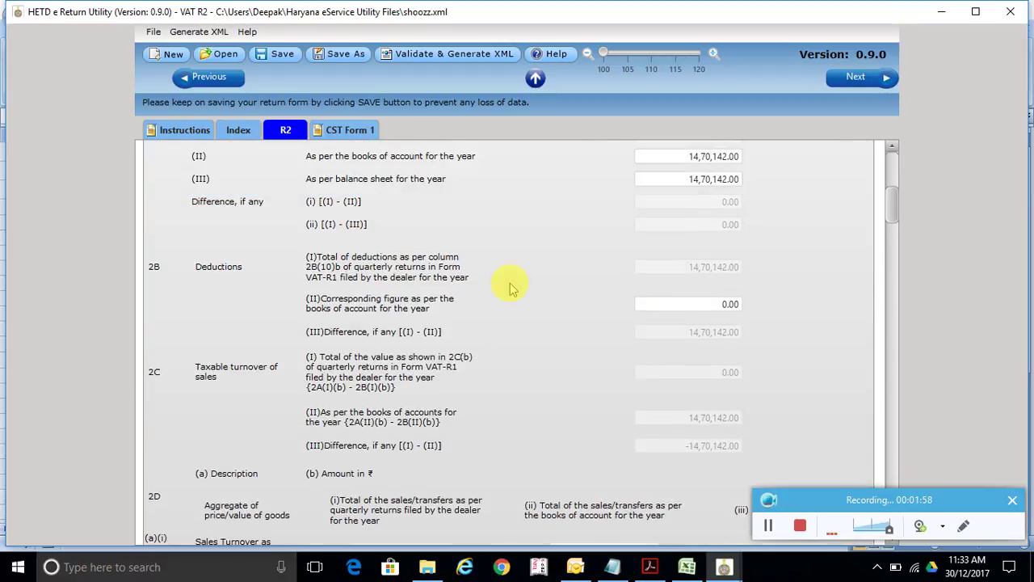
left_click(688, 302)
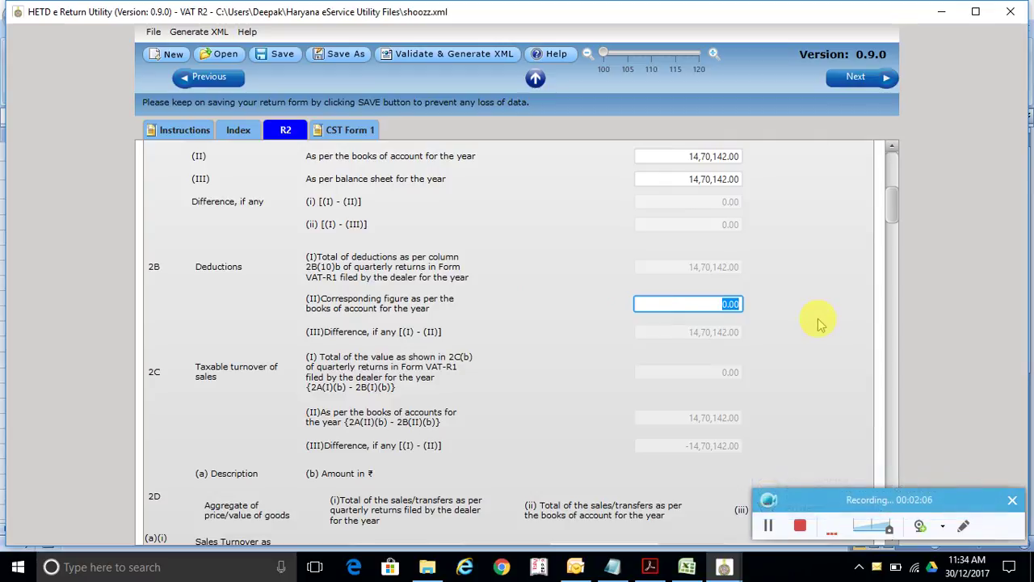
type("14,70,142")
key("Tab")
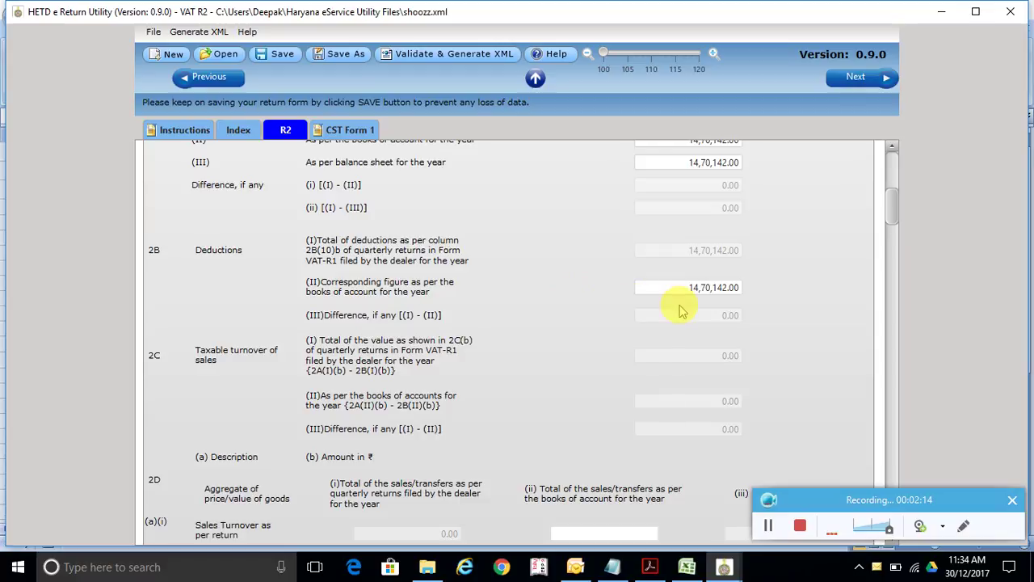
- Enter 0 in the 2D books-of-account column for turnover per return, LS10 turnover and tax amount
scroll(681, 311, "down", 3)
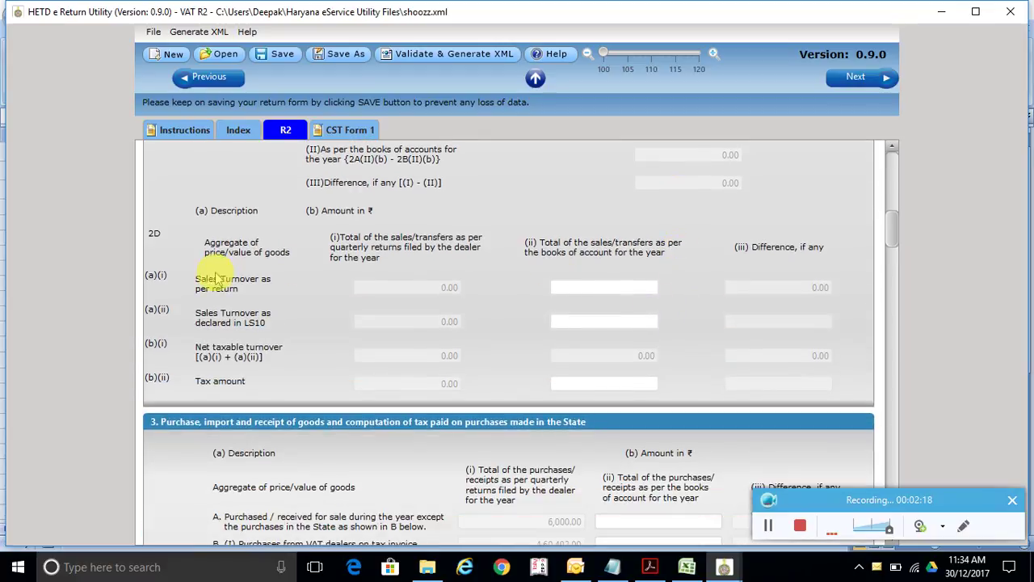
left_click(582, 288)
type("0")
key("Tab")
key("Tab")
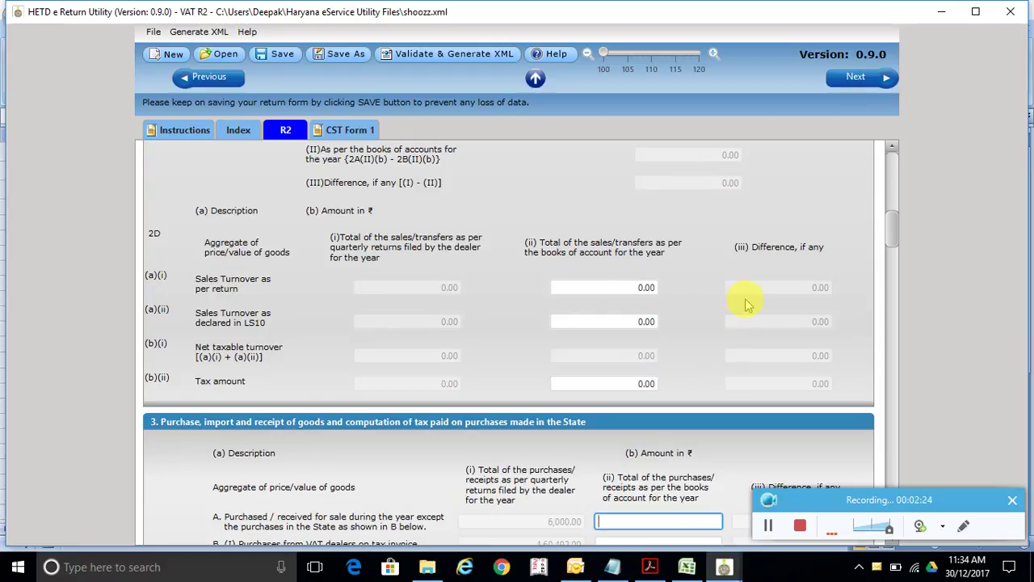
- Review purchase turnover and tax paid in the filed return PDF against section 3 of the VAT R2 form
key("alt+Tab")
key("alt+Tab")
scroll(722, 301, "down", 20)
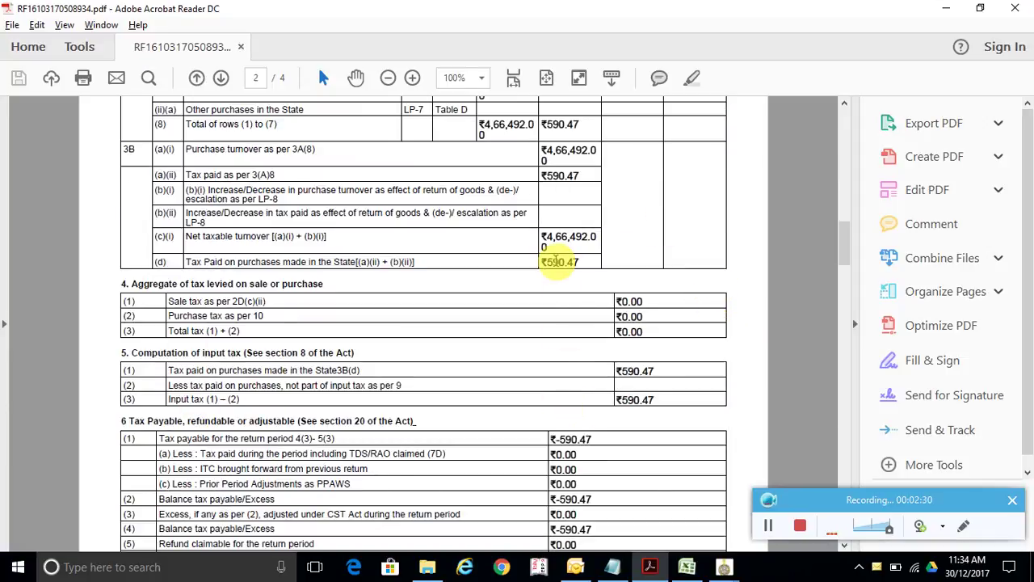
scroll(589, 388, "down", 3)
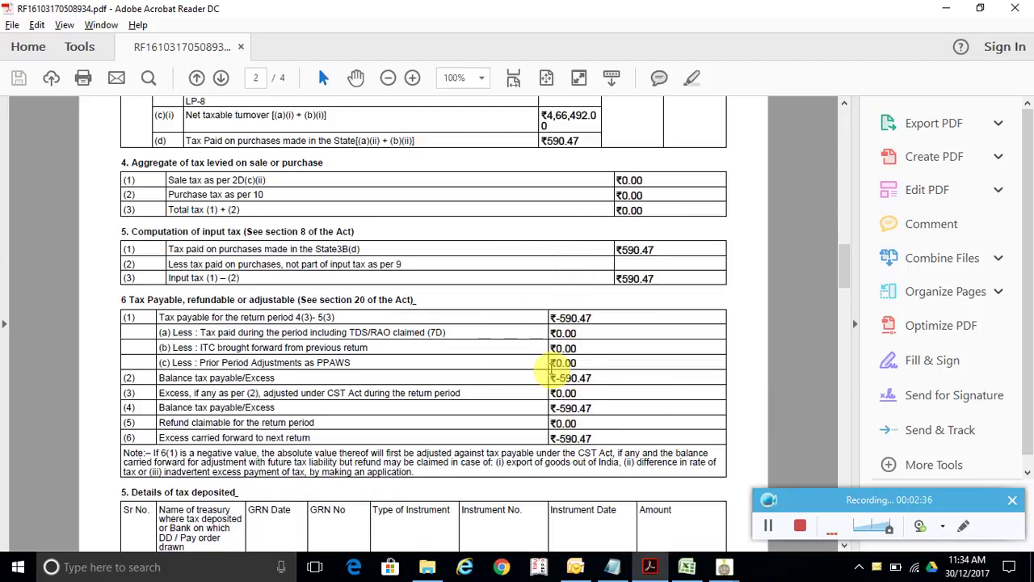
key("alt+Tab")
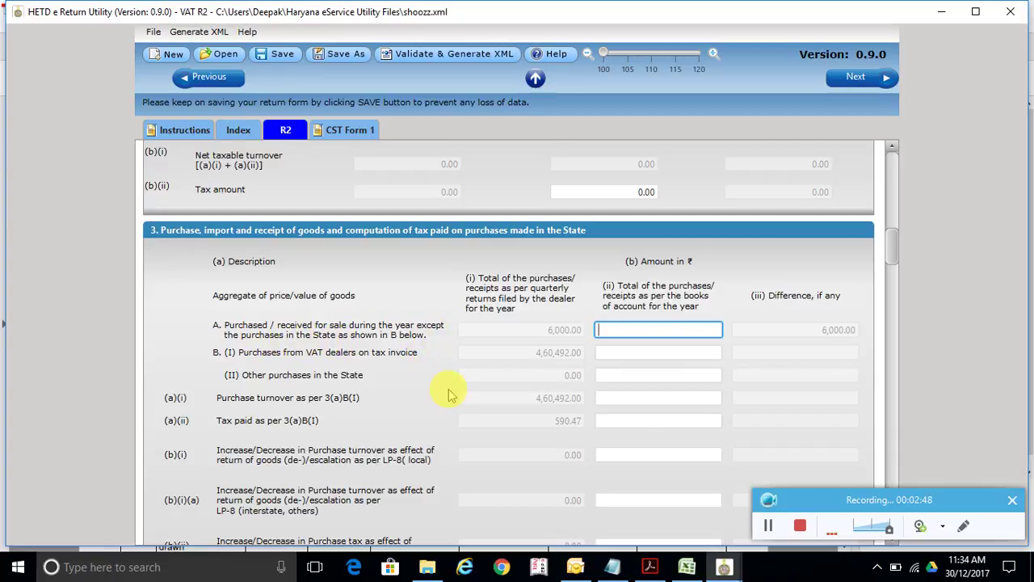
scroll(444, 348, "down", 1)
scroll(437, 339, "down", 1)
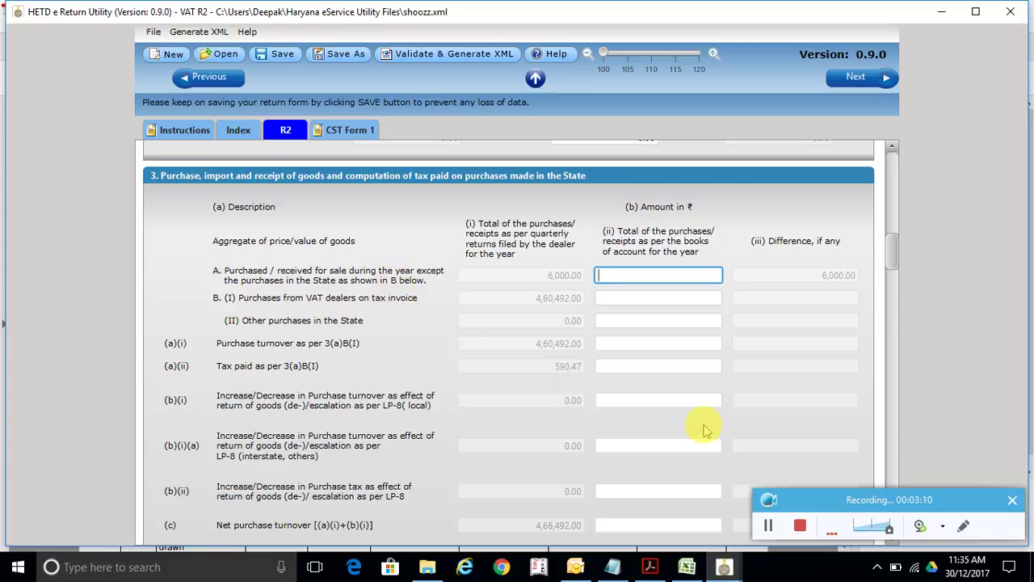
- Switch to the trading and P&L workbook in Excel and compare its tax-free, inter-state and local purchases with section 3 of the R2 form
key("alt+Tab")
key("alt+Tab")
key("alt+Tab")
key("Tab")
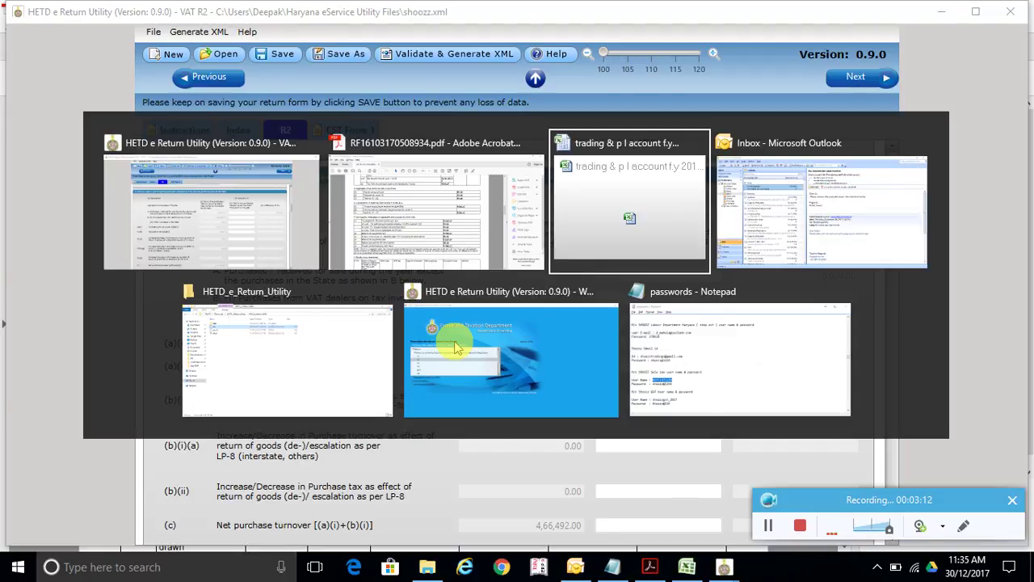
left_click(115, 270)
left_click(194, 268)
left_click(92, 282)
left_click(169, 282)
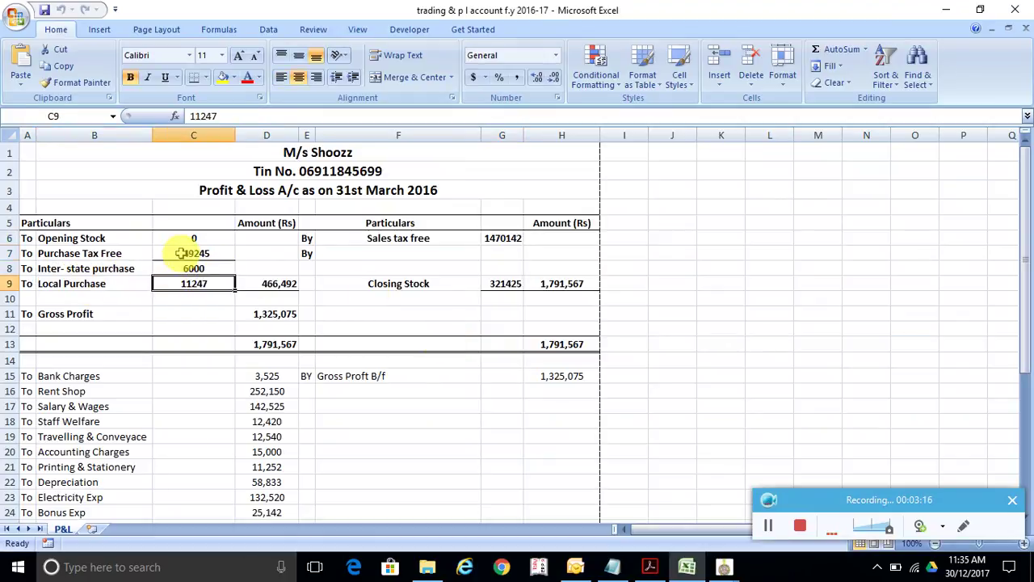
left_click(180, 253)
key("alt+Tab")
key("alt+Tab")
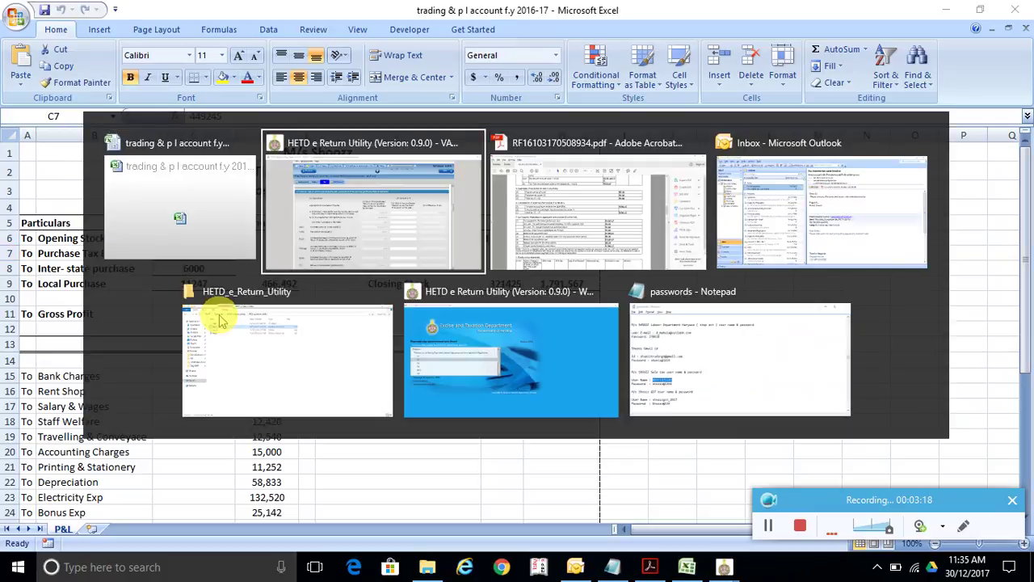
key("alt+Tab")
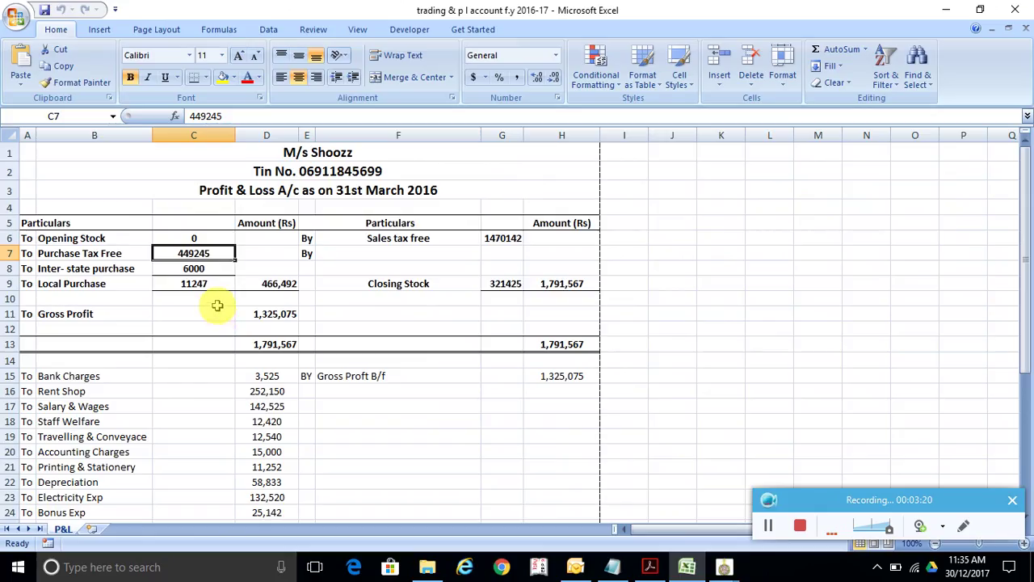
key("alt+Tab")
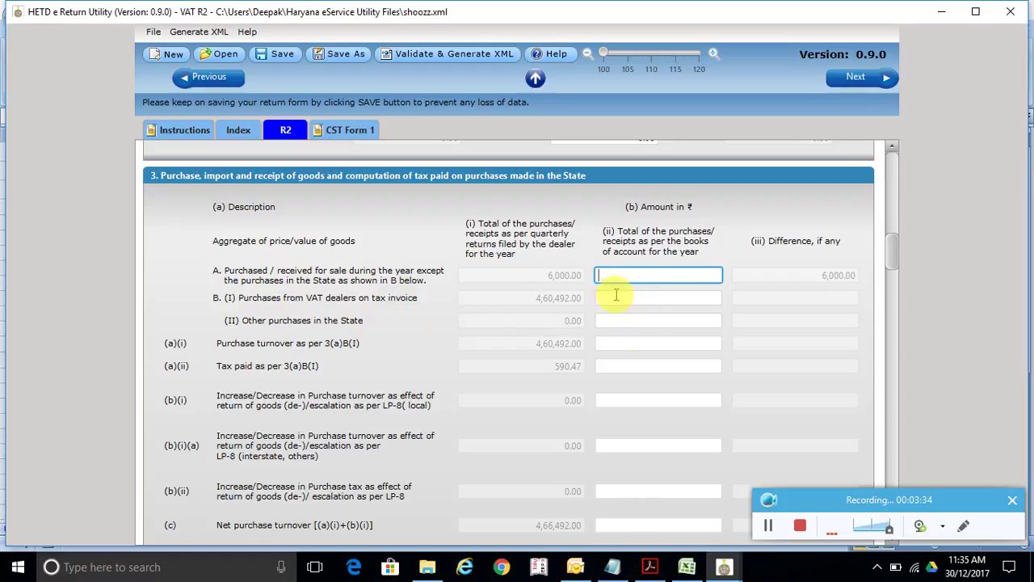
scroll(602, 286, "down", 1)
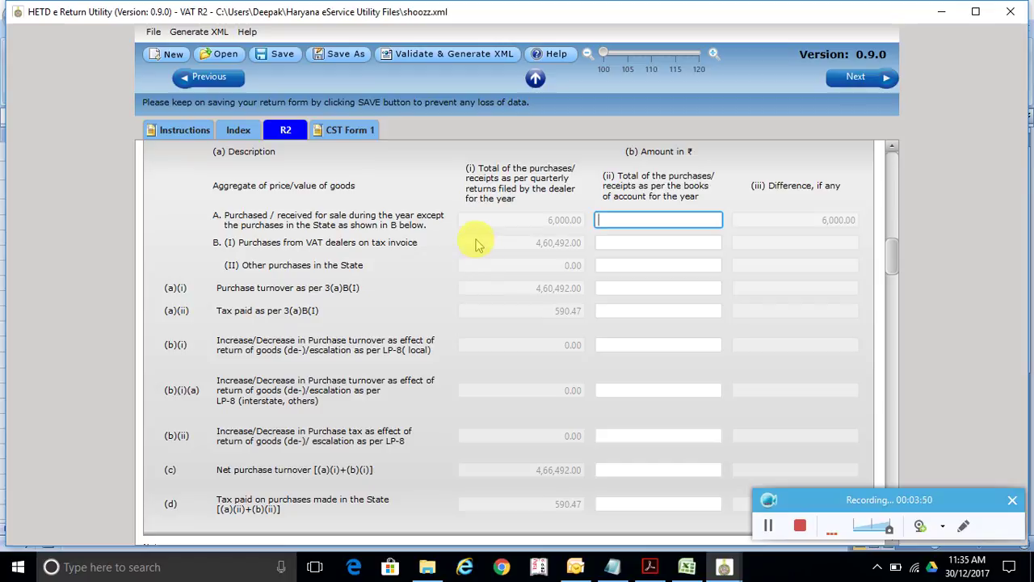
- Compare the inter-state purchase amount in the P&L workbook with row 3A(3)(ii) of the filed return PDF and row A of the R2 form
key("alt+Tab")
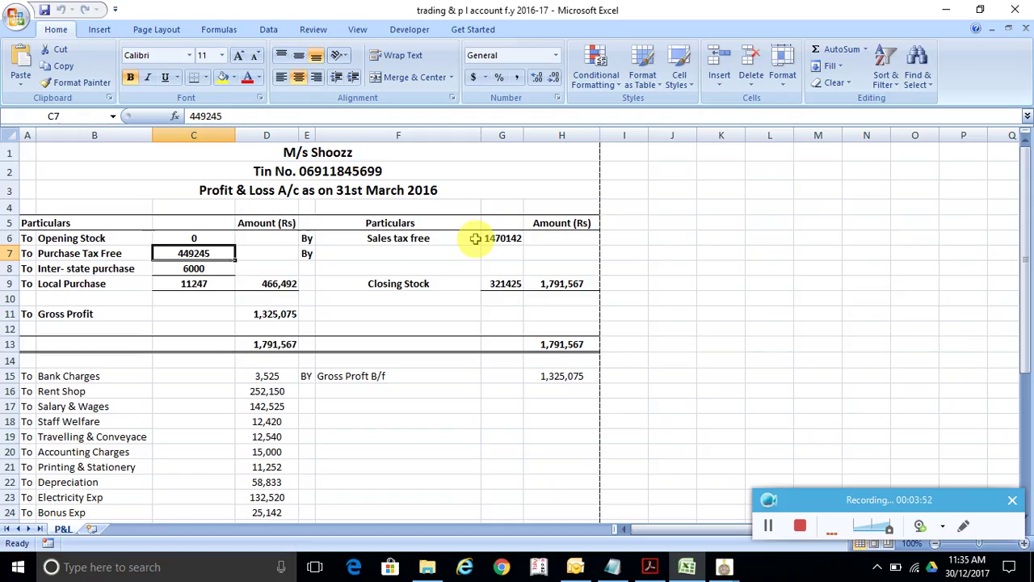
left_click(216, 269)
key("alt+Tab")
key("alt+Tab")
key("alt+Tab")
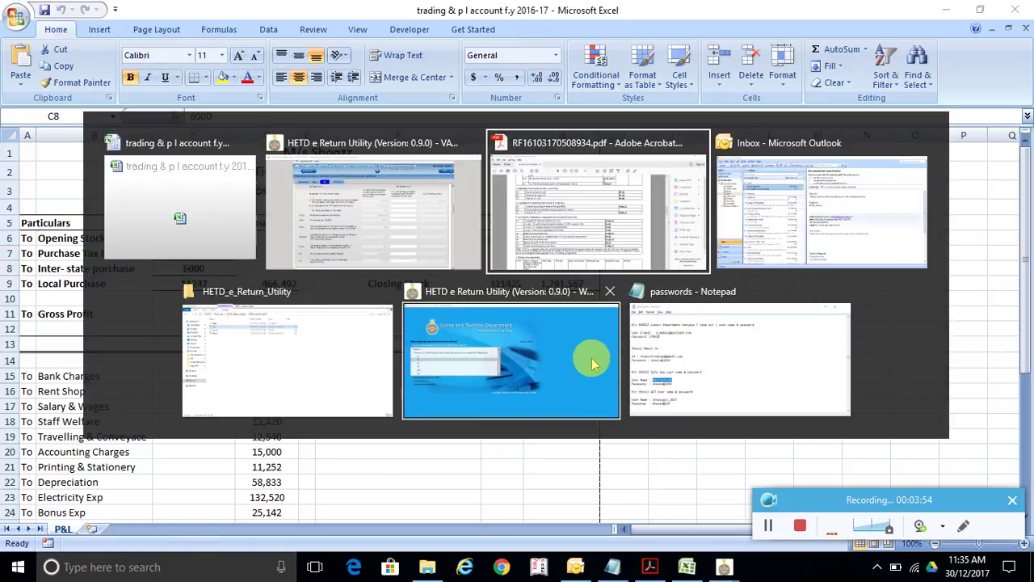
scroll(610, 319, "up", 15)
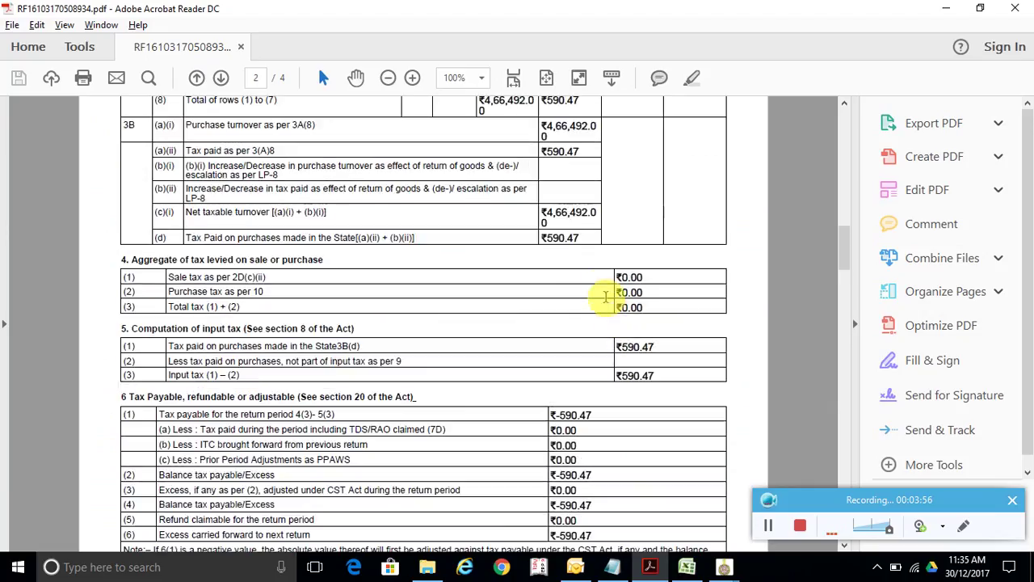
scroll(602, 285, "down", 8)
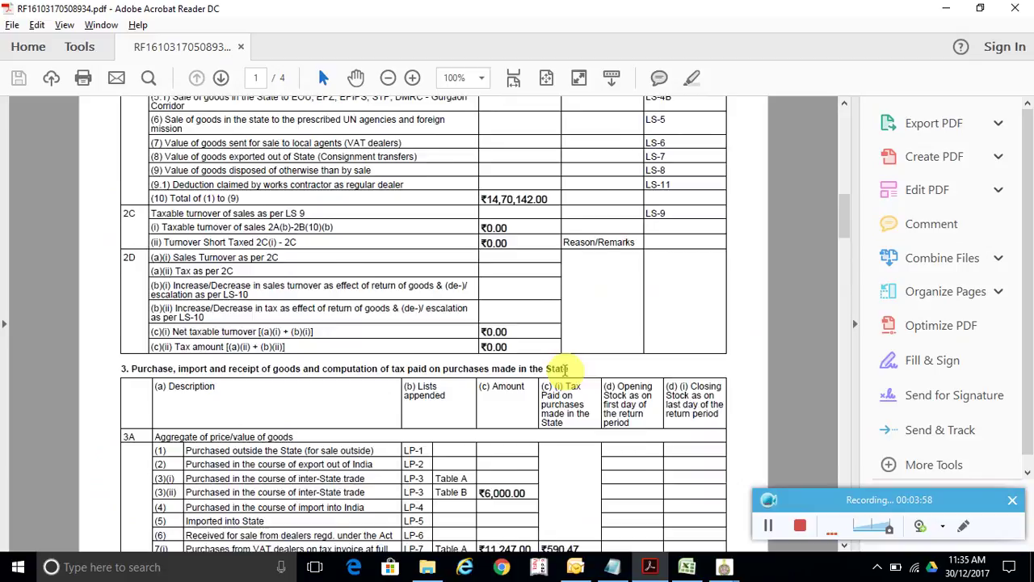
scroll(550, 377, "up", 6)
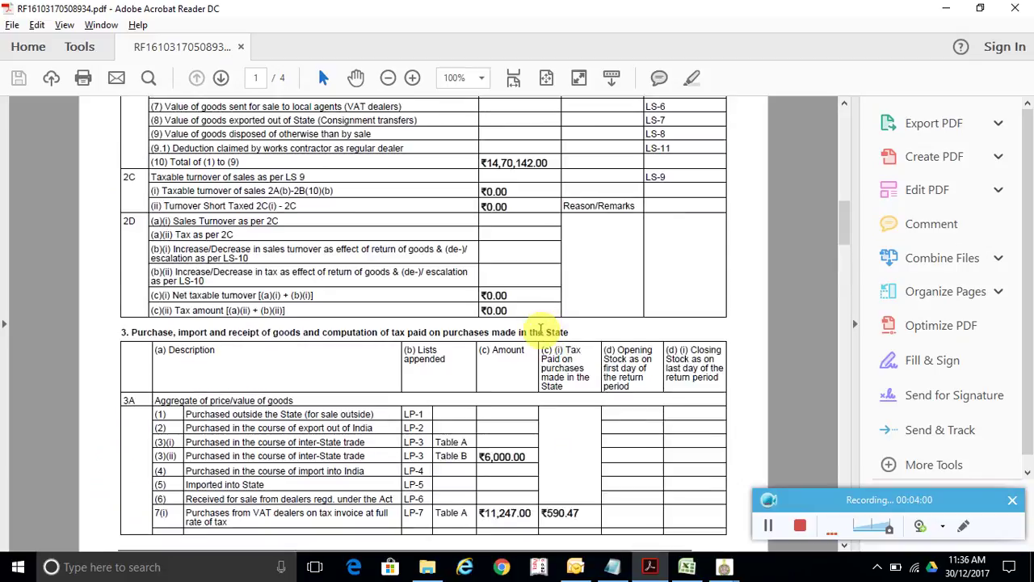
left_click_drag(200, 455, 526, 455)
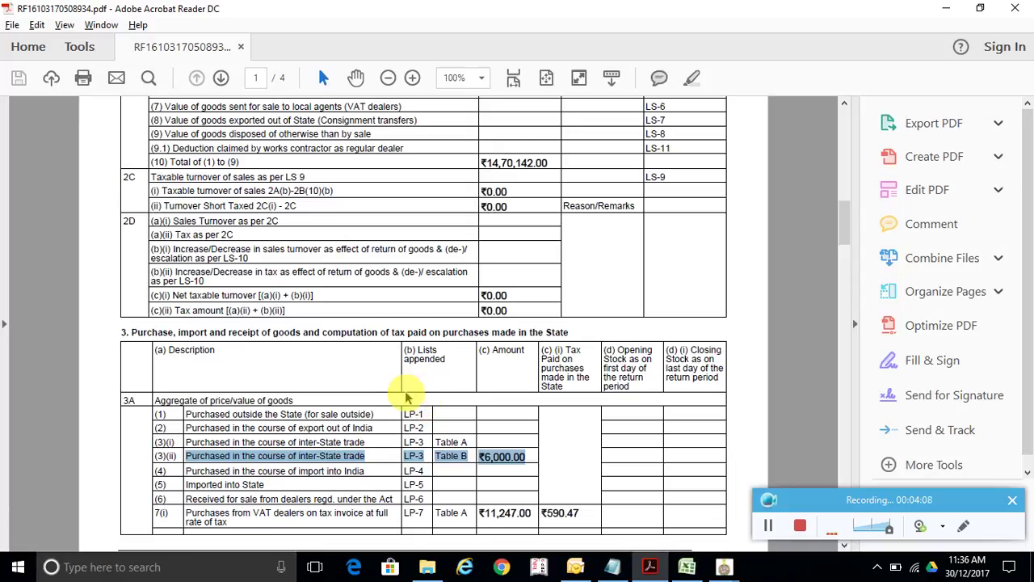
key("alt+Tab")
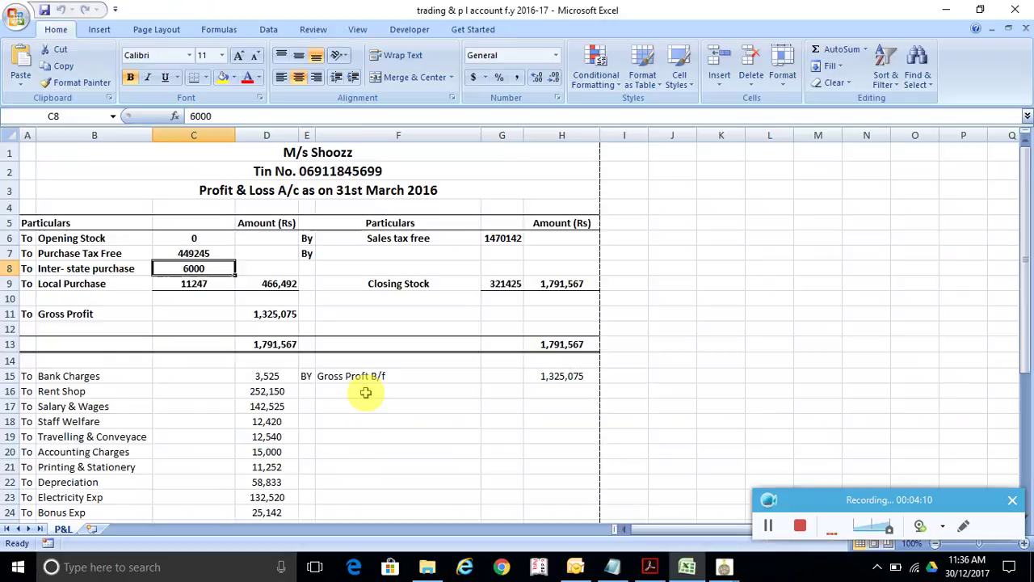
key("alt+Tab")
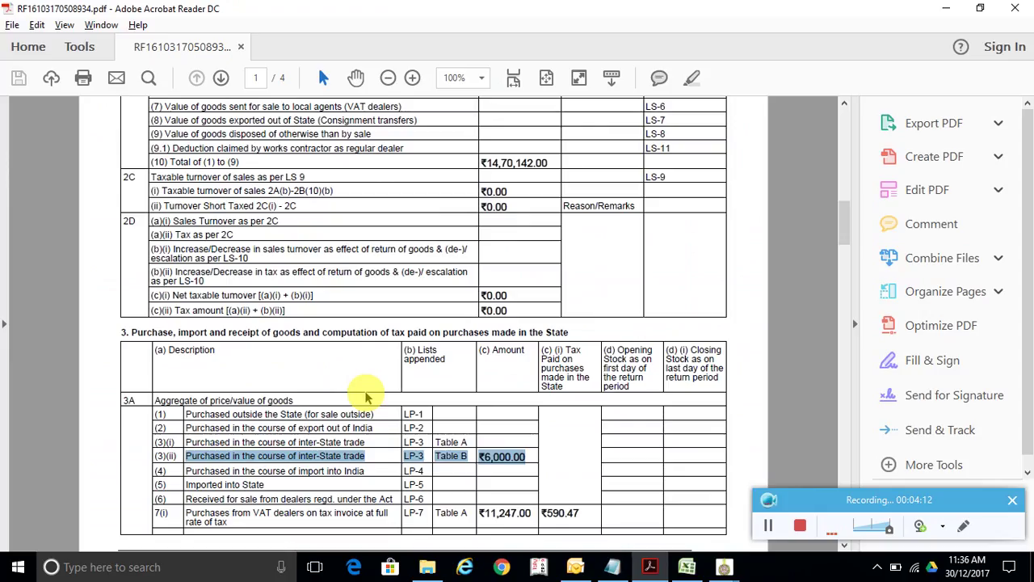
key("alt+Tab")
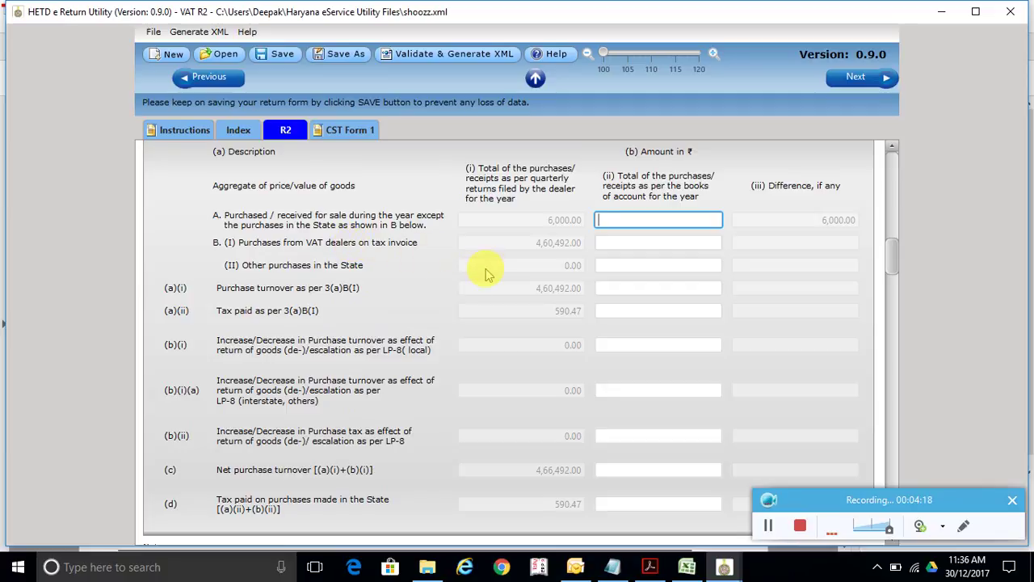
key("alt+Tab")
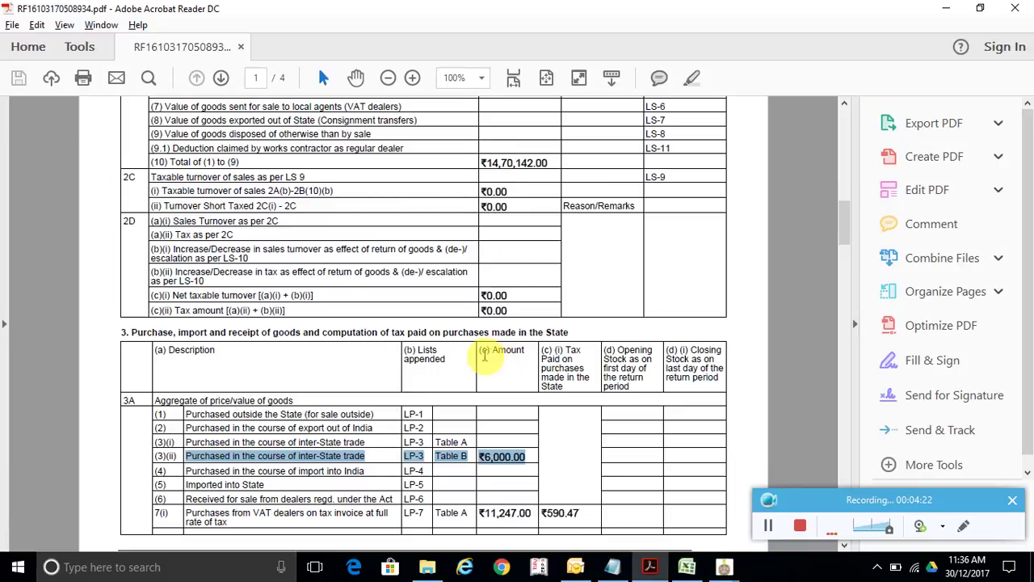
scroll(473, 354, "down", 2)
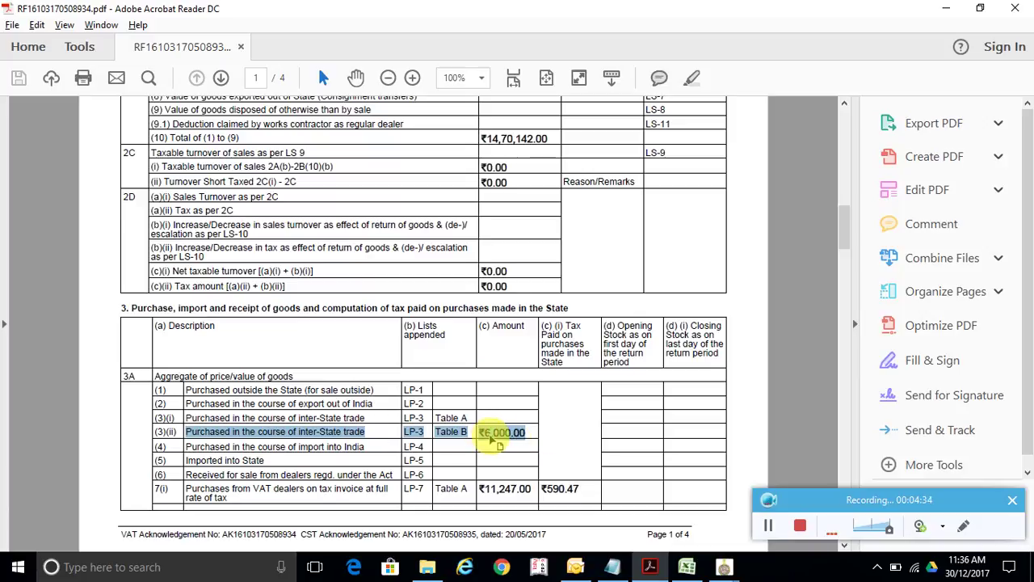
key("alt+Tab")
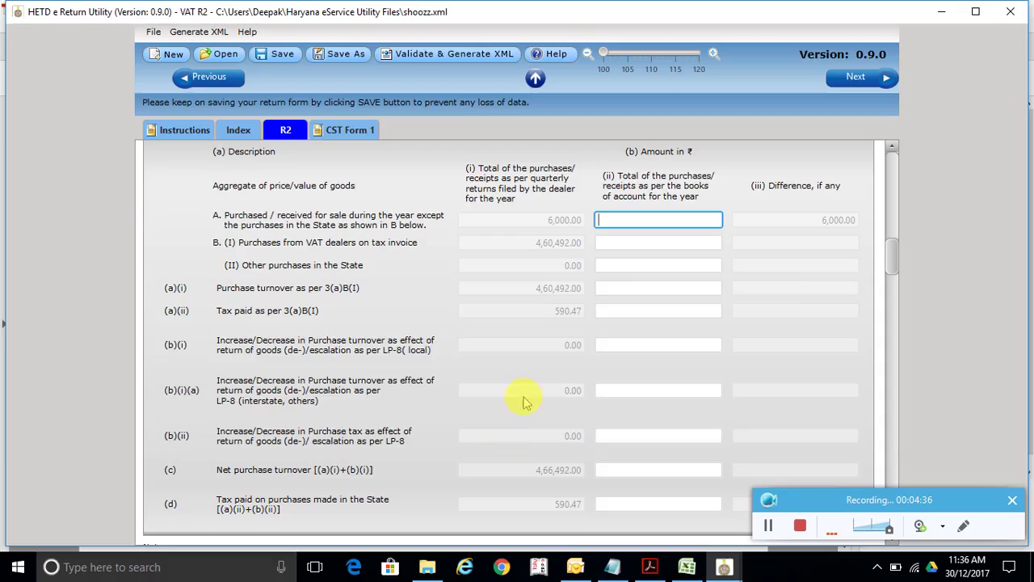
- Fill section 3's books-of-account column with 6000 for row A, 460492 for B(I), 0 for B(II) and 460492 for purchase turnover
type("6000")
key("Tab")
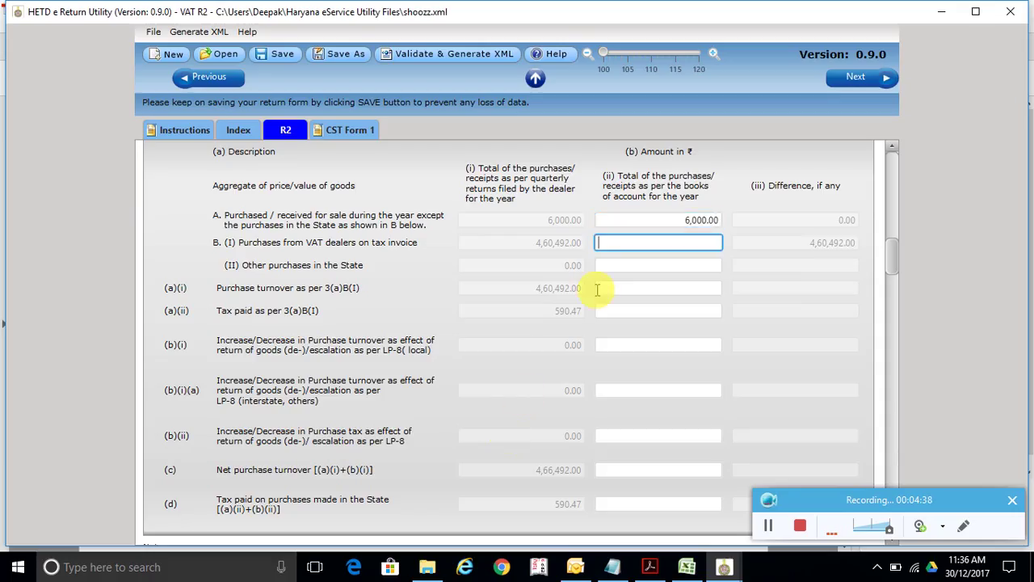
type("4,60,492")
key("Tab")
key("Tab")
type("4,60,492")
key("Tab")
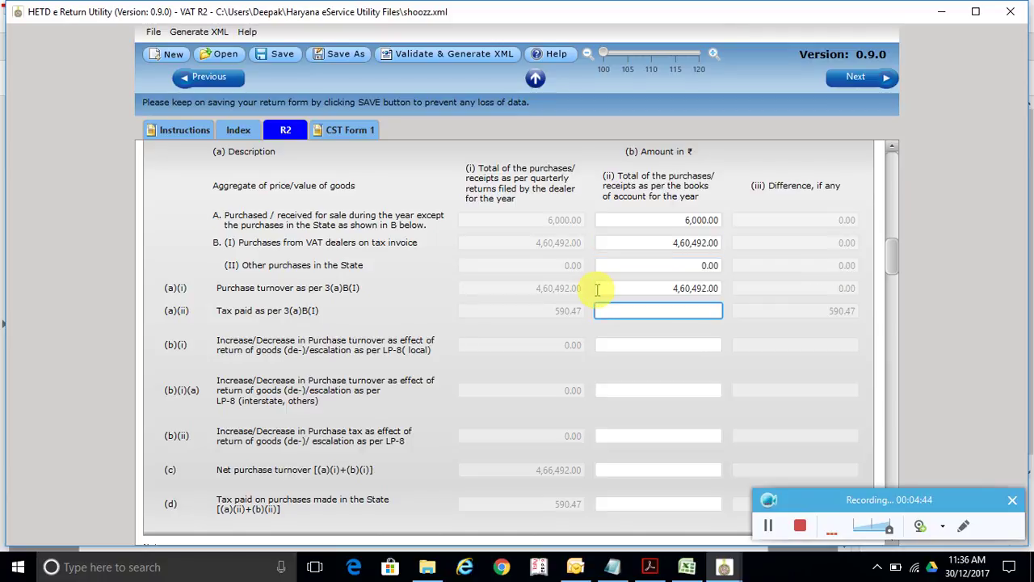
- Enter 590.47 as the books-of-account tax paid in row (a)(ii) and 0 in all three LP-8 increase/decrease rows
type("590.47")
key("Tab")
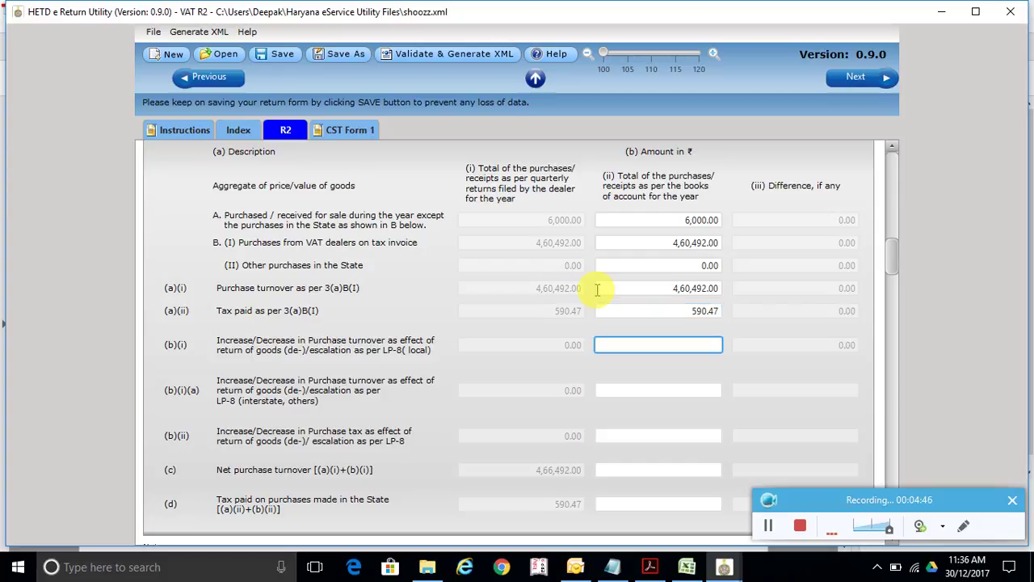
type("0")
key("Tab")
type("0")
key("Tab")
type("0")
key("Tab")
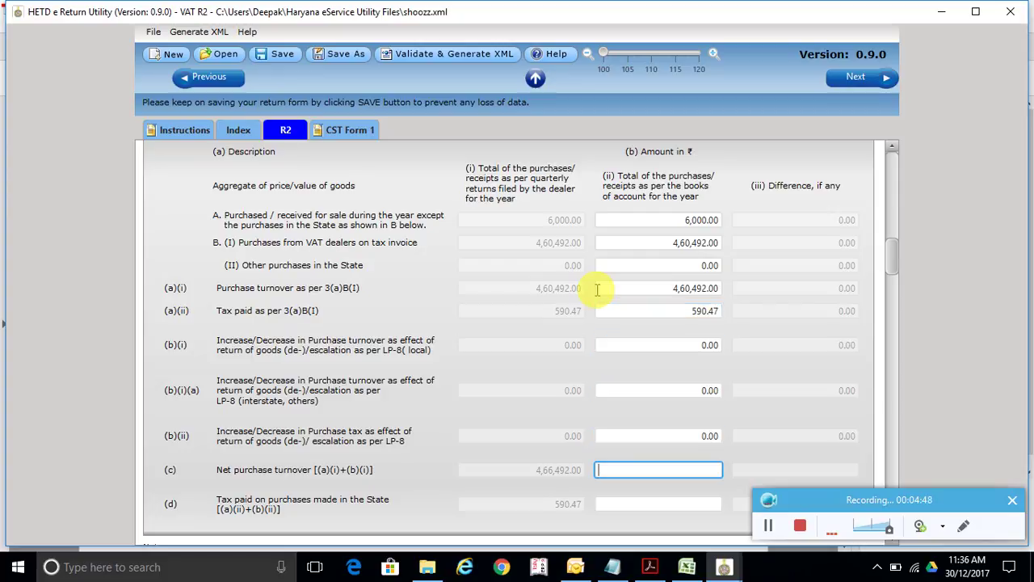
- Enter 0 in the books-of-account column for net purchase turnover (c) and tax paid on purchases made in the State (d)
key("Tab")
type("0")
key("Tab")
- Enter 0 for purchase tax as per 10 in section 4 and for less tax paid on purchases as per 9 in section 5
scroll(596, 289, "down", 5)
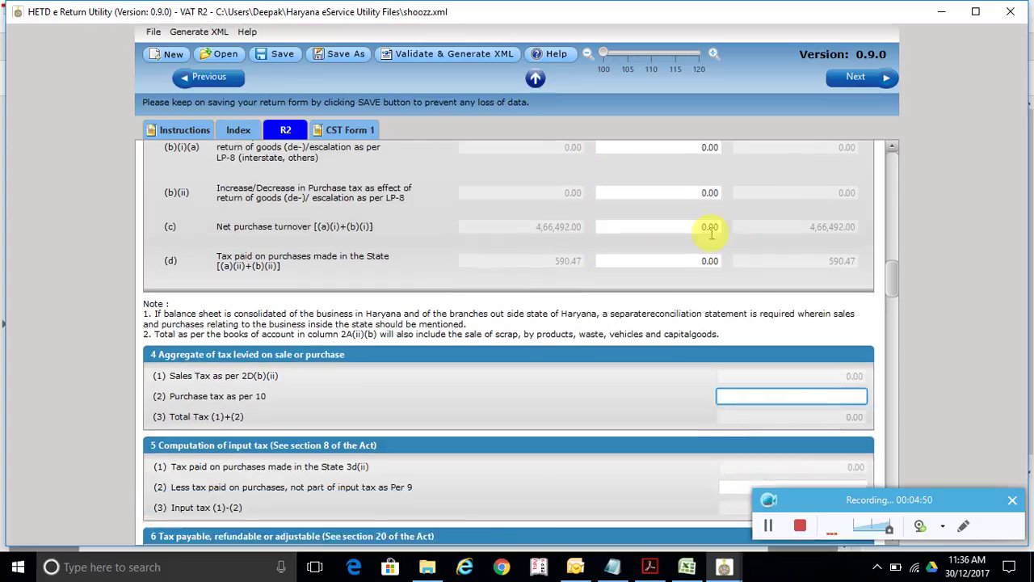
scroll(724, 263, "down", 1)
type("0")
key("Tab")
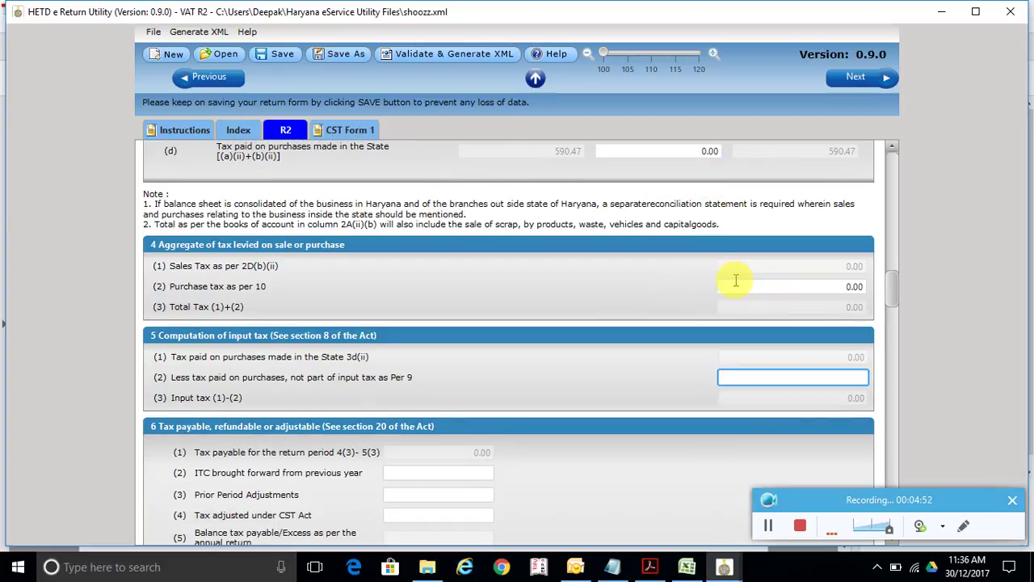
scroll(401, 261, "down", 1)
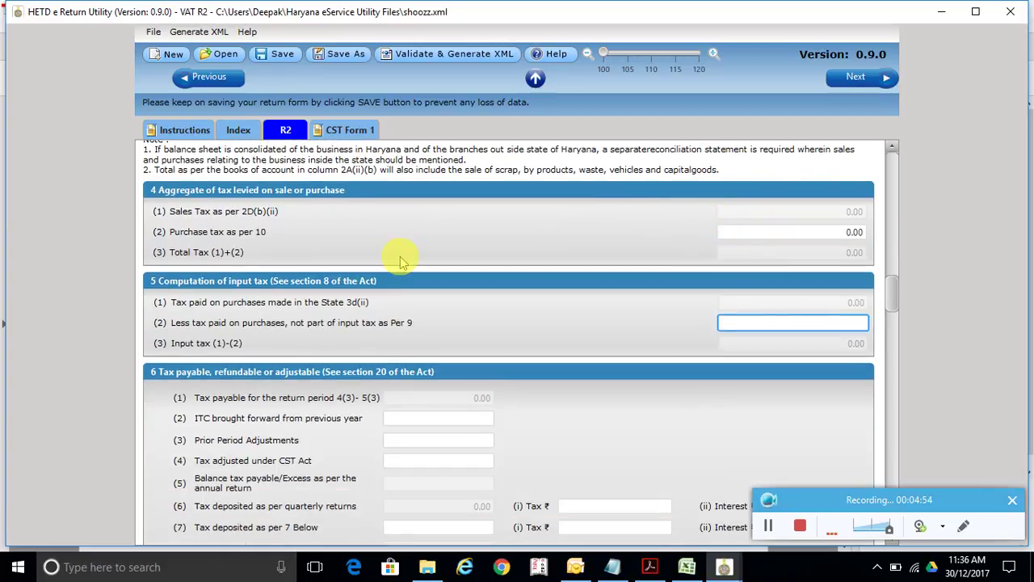
scroll(393, 250, "down", 1)
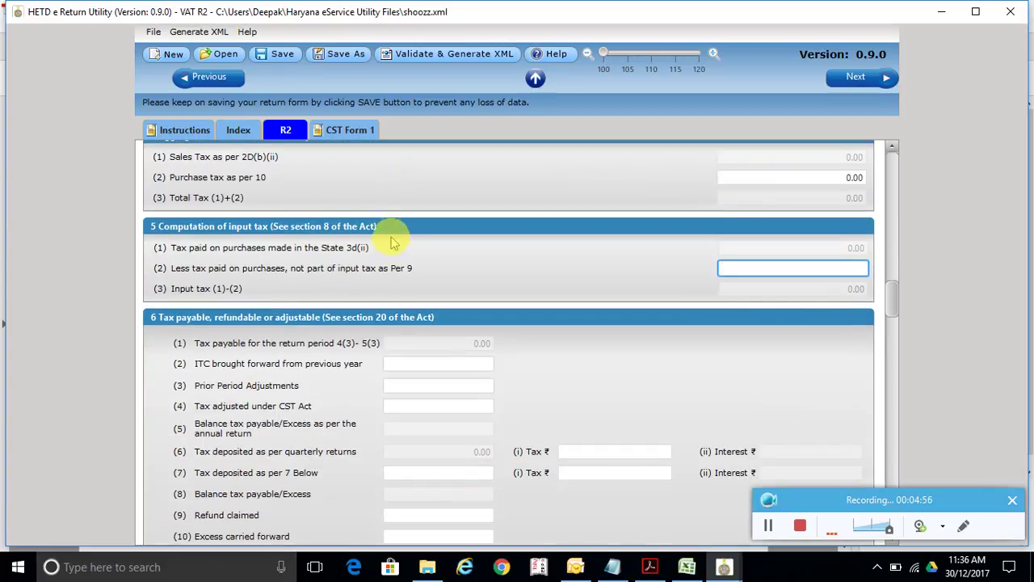
key("Tab")
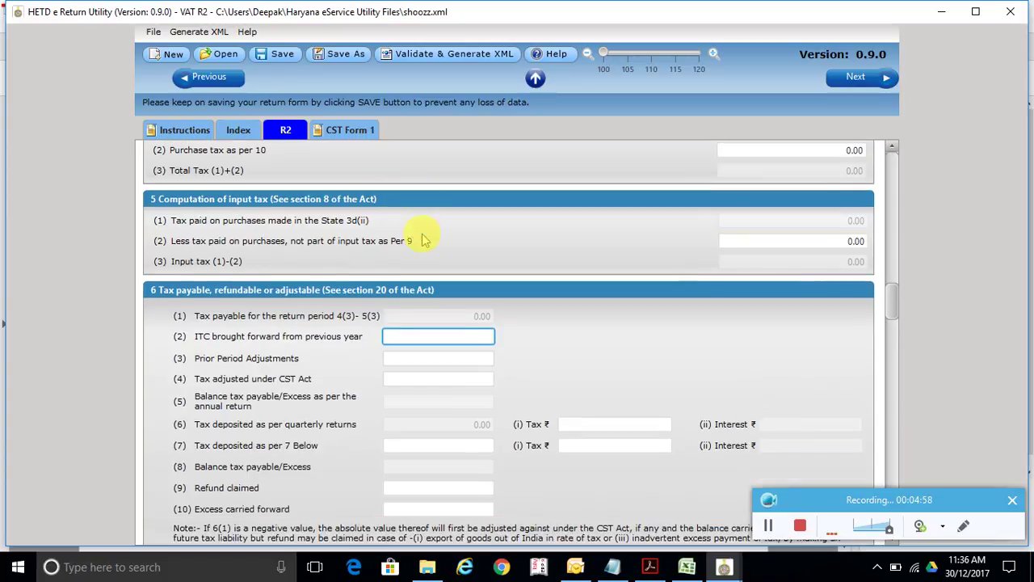
- Set the books-of-account tax paid on purchases made in the State, row 3(d), to 590.47 and check the tax computation in sections 4 to 6
scroll(422, 236, "down", 1)
scroll(424, 197, "up", 4)
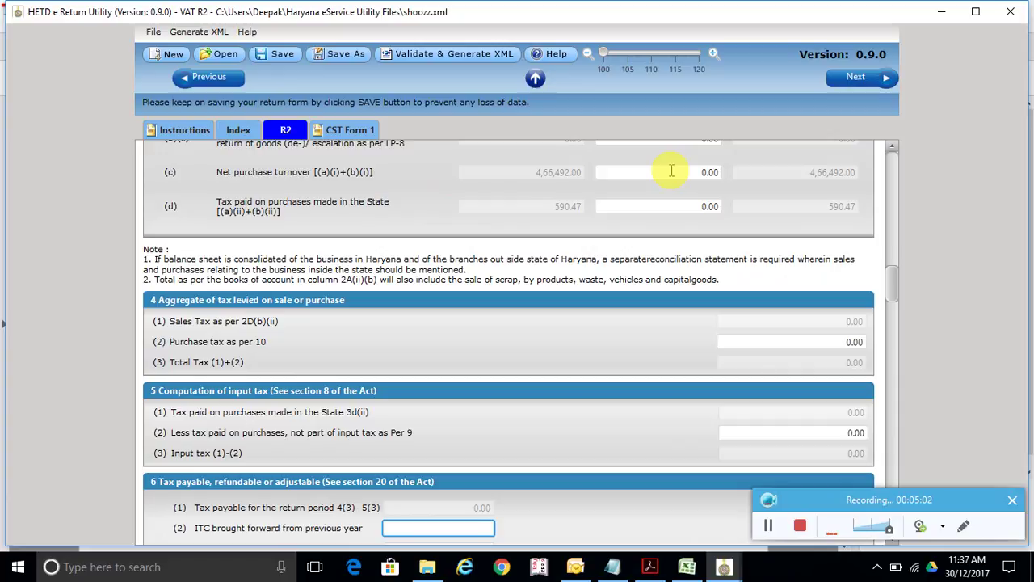
scroll(672, 173, "up", 2)
scroll(671, 214, "up", 1)
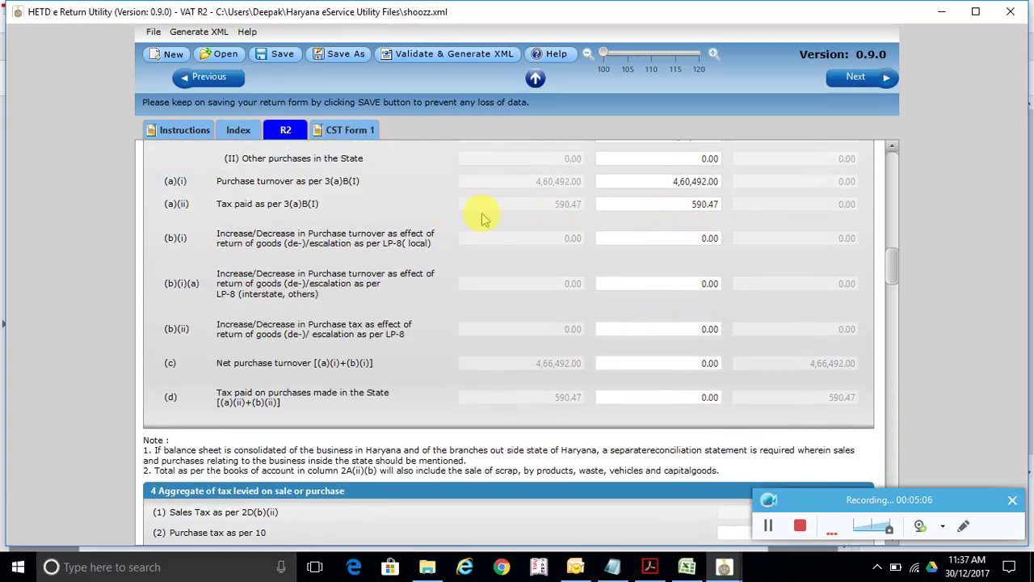
scroll(627, 210, "up", 1)
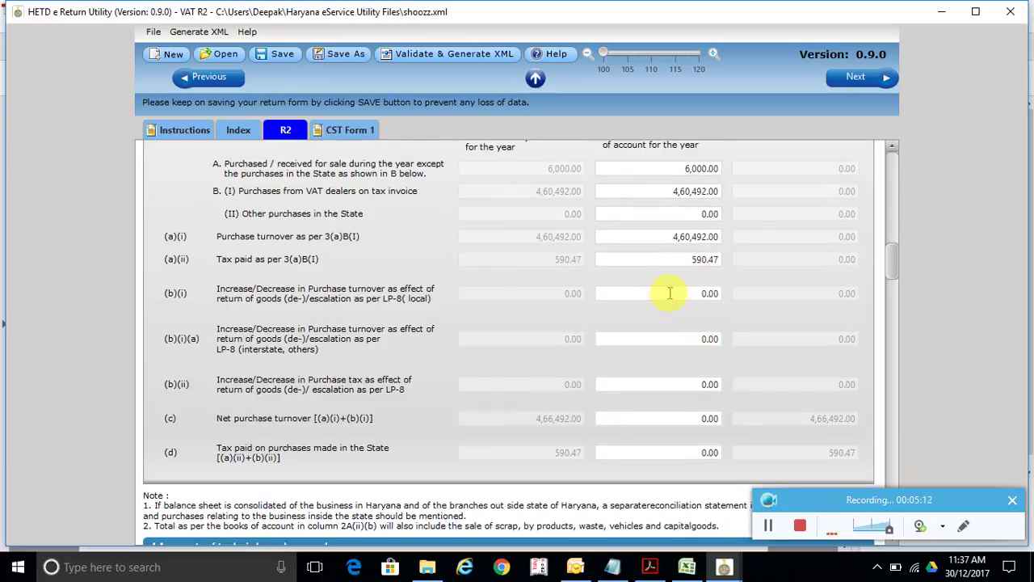
scroll(628, 297, "down", 1)
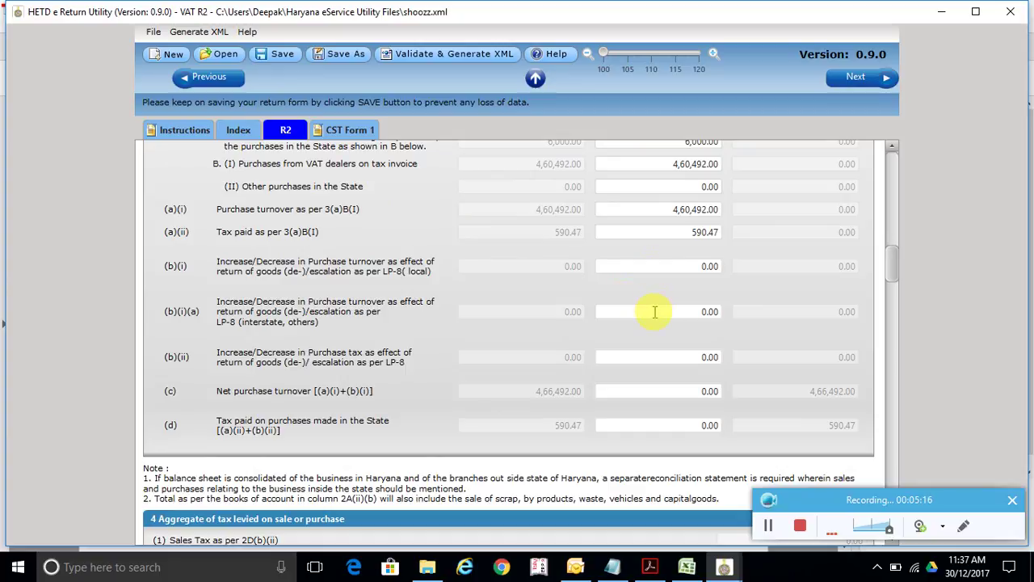
scroll(654, 311, "down", 1)
left_click(696, 397)
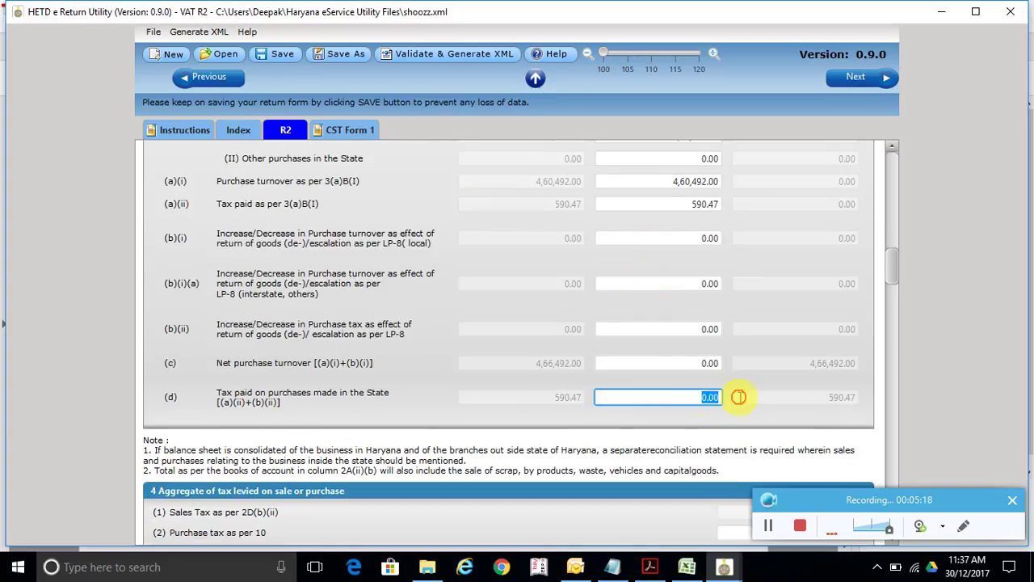
type("590.47")
key("Tab")
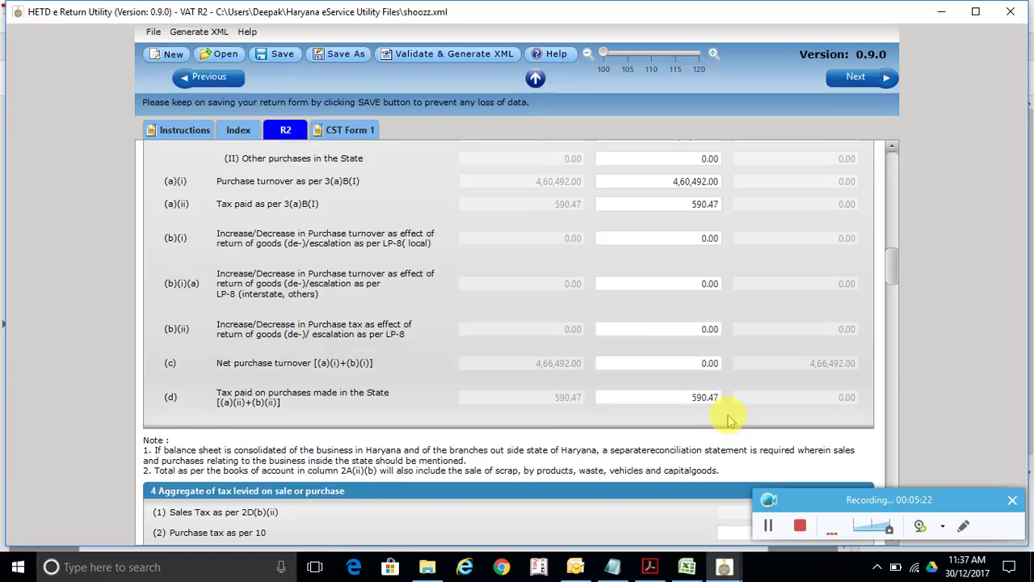
scroll(729, 419, "down", 5)
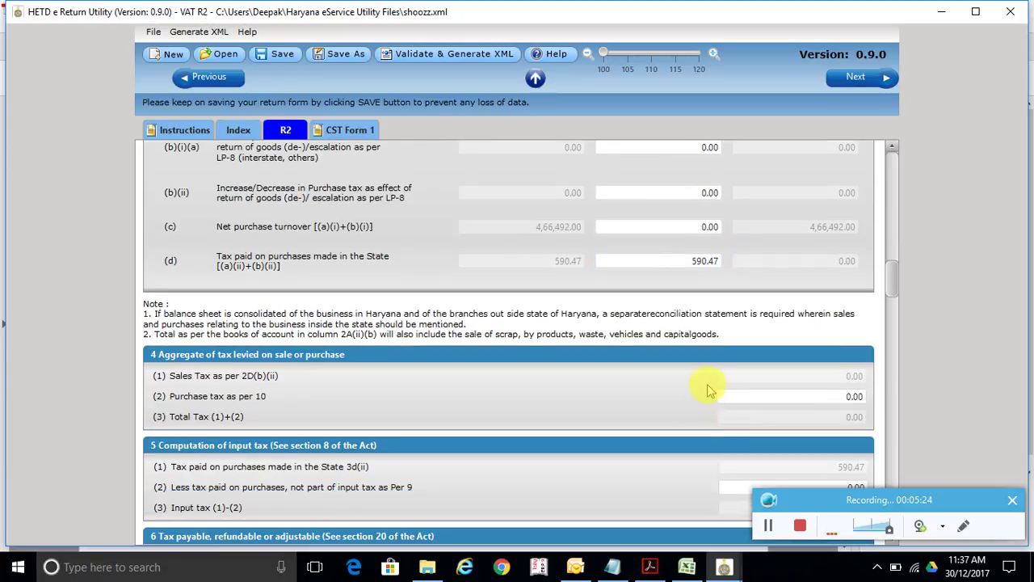
scroll(569, 324, "down", 4)
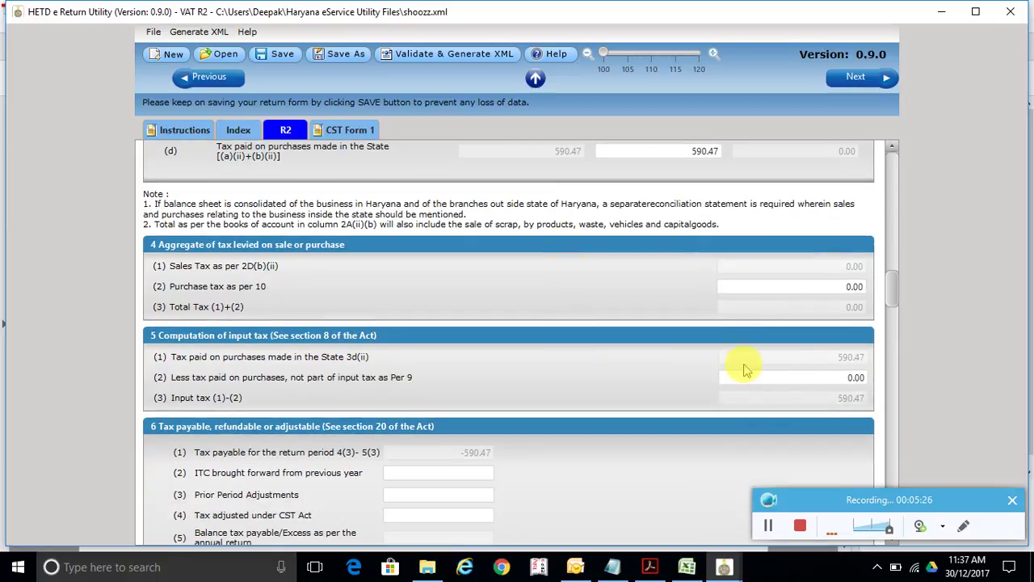
- In section 6, enter 0 for ITC brought forward from previous year, prior period adjustments and tax adjusted under the CST Act
scroll(814, 377, "down", 6)
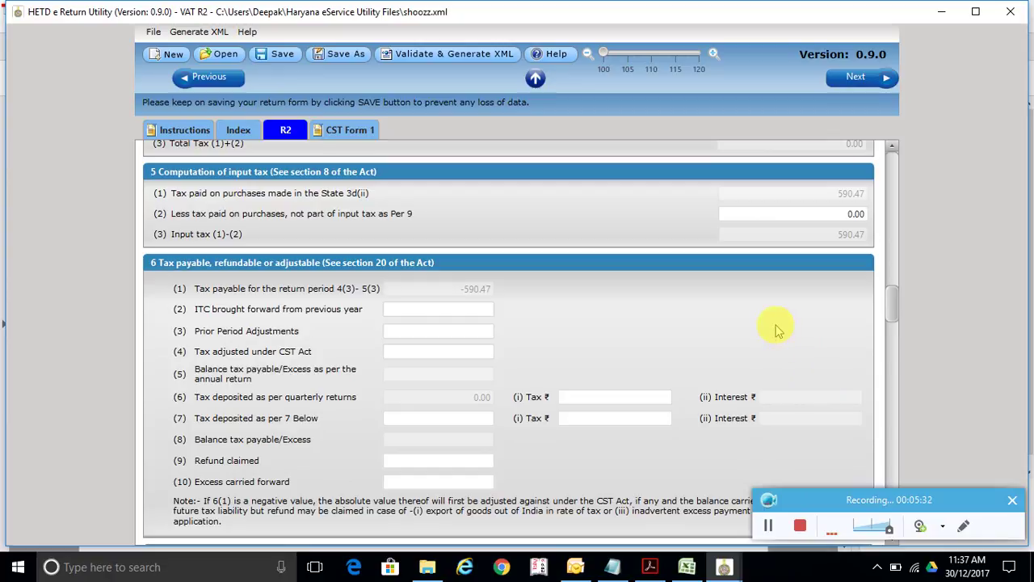
left_click(437, 308)
type("0")
key("Tab")
type("0")
key("Tab")
type("0")
key("Tab")
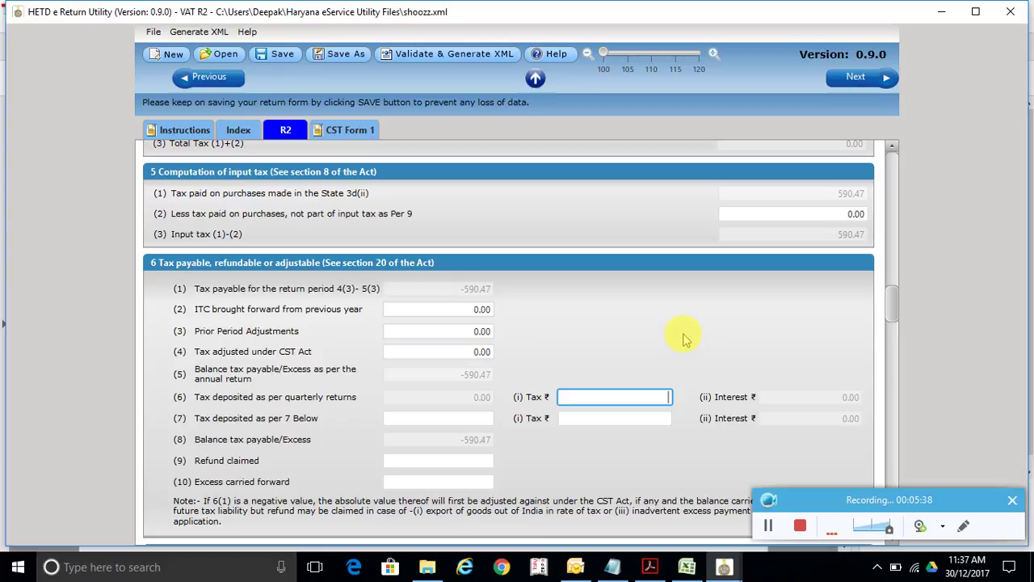
- In section 6, enter 0 for tax deposited in rows (6) and (7) and for refund claimed, and 590.47 as excess carried forward
key("Tab")
type("0")
key("Tab")
type("0")
key("Tab")
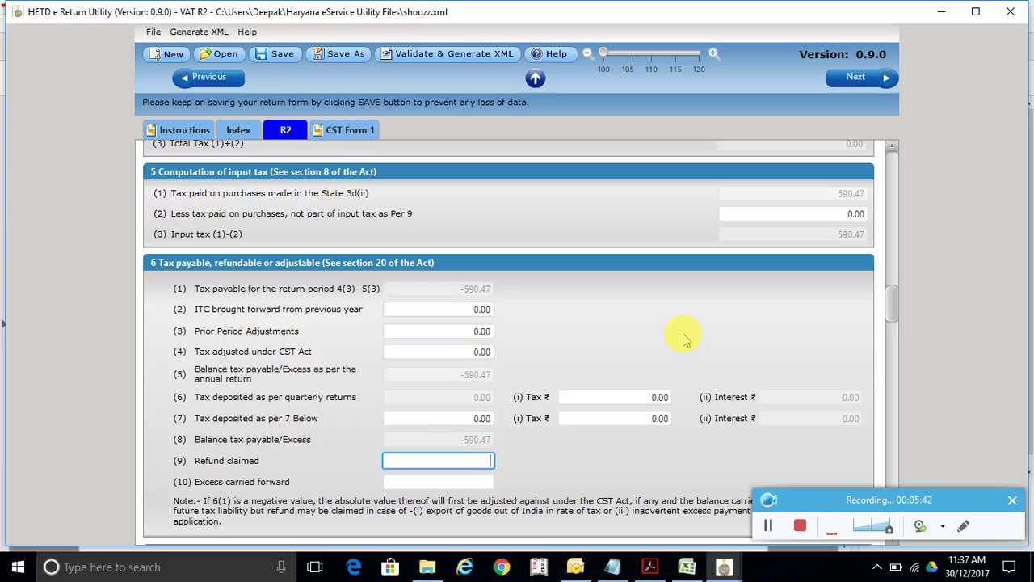
key("Tab")
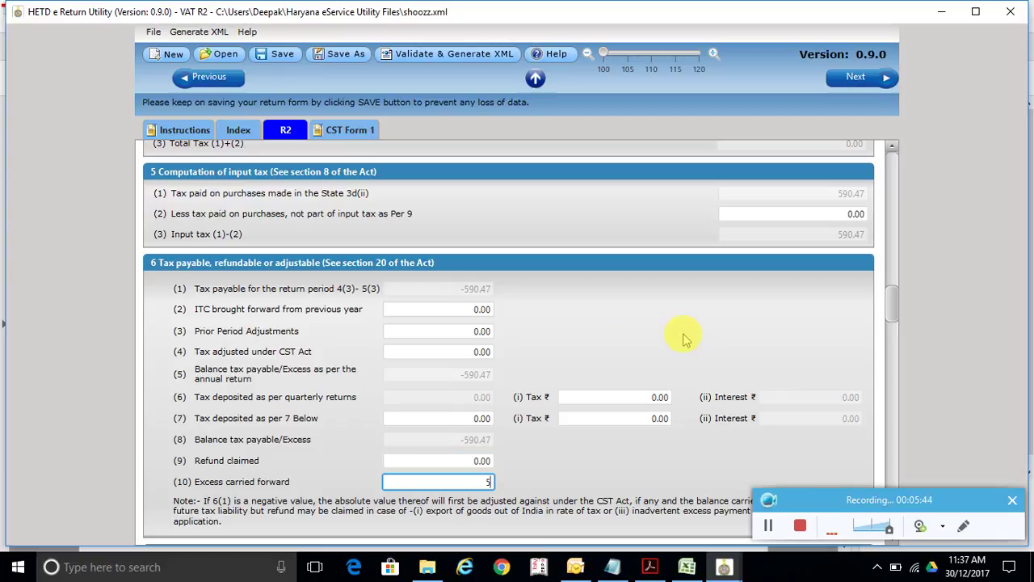
key("Tab")
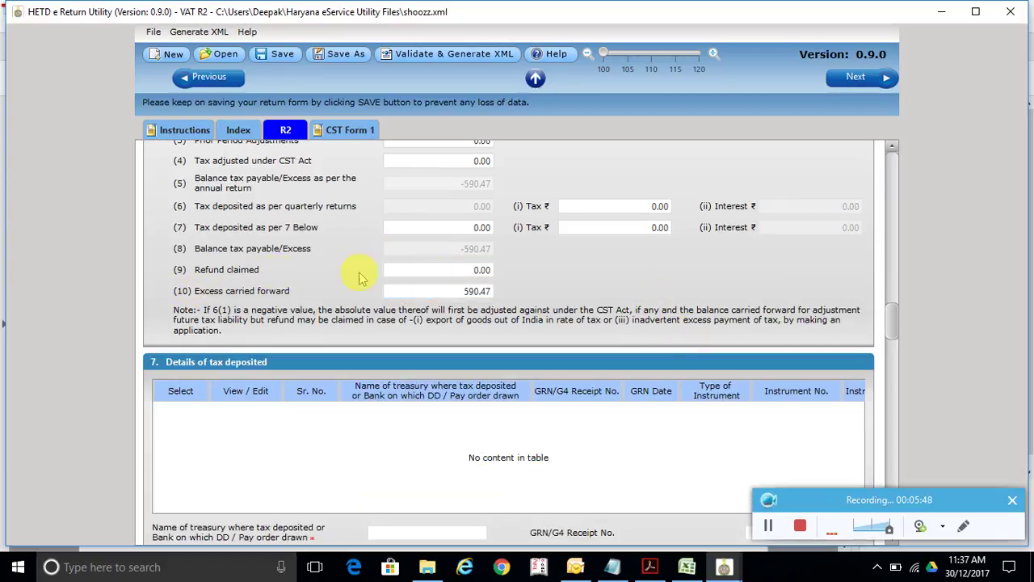
- Validate the R2 form and go to the first listed error, the books-of-account total in 8A(ii)
scroll(376, 321, "down", 10)
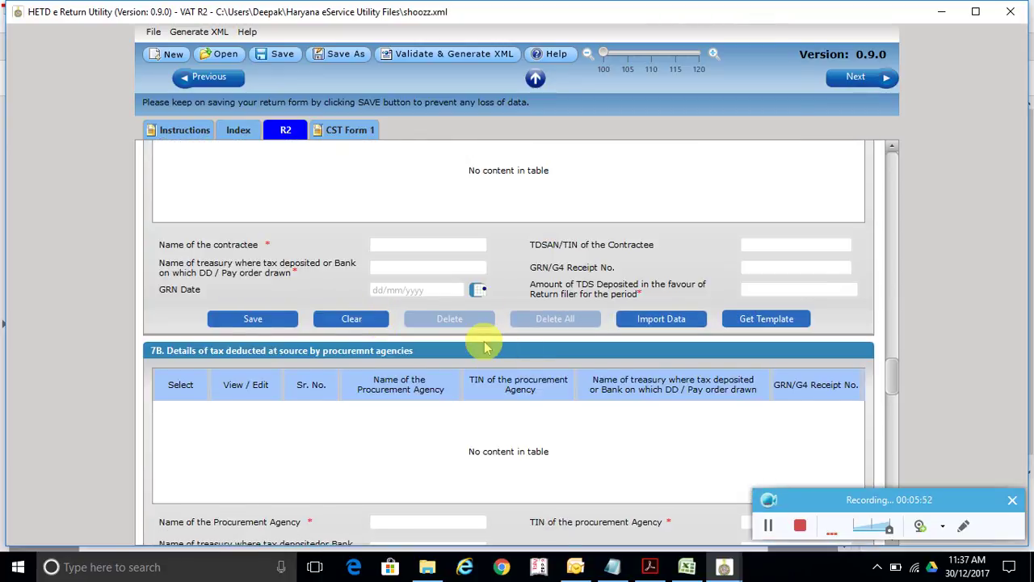
scroll(482, 339, "down", 8)
scroll(480, 340, "down", 5)
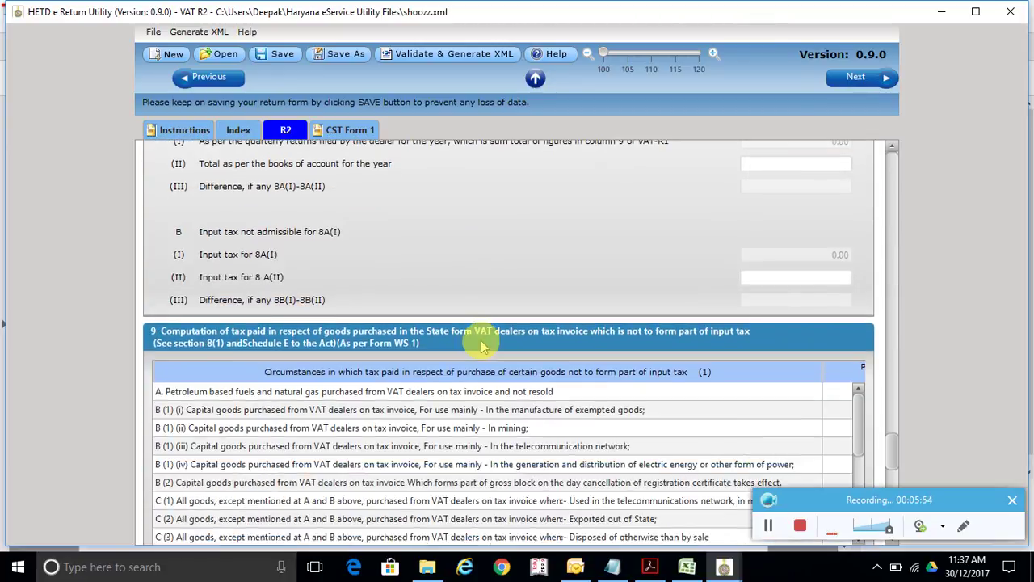
scroll(889, 412, "down", 4)
scroll(896, 437, "down", 6)
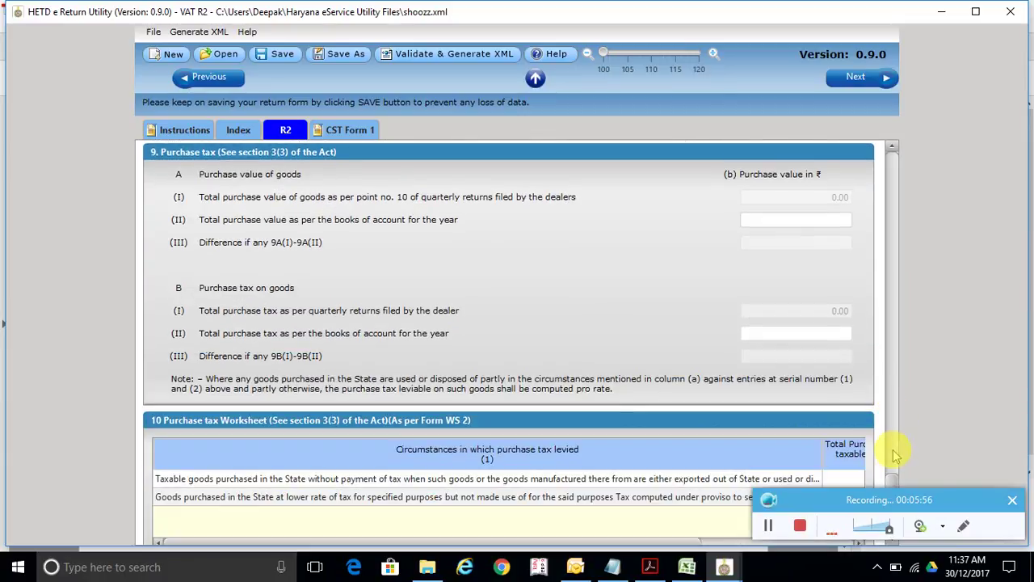
left_click(491, 497)
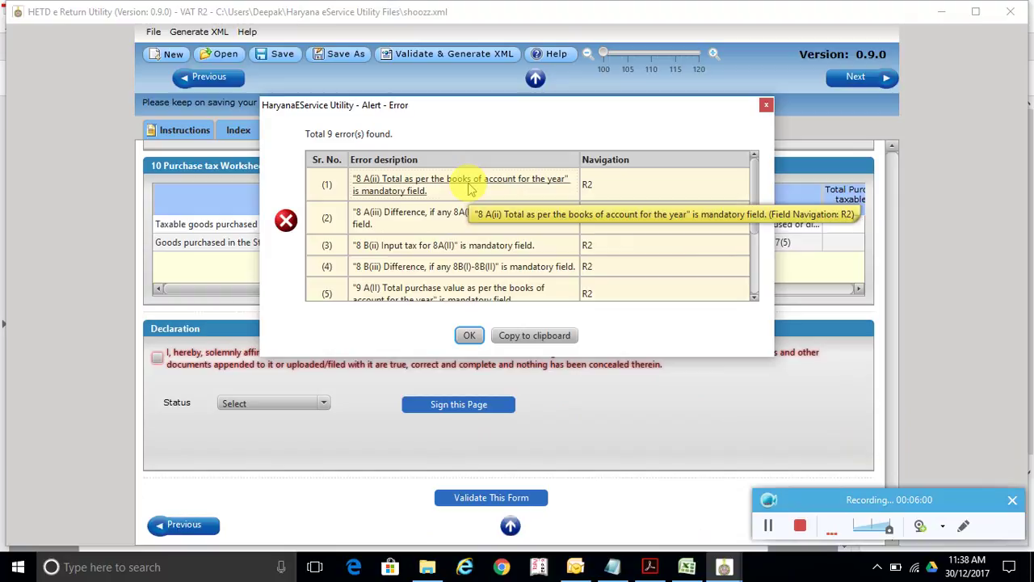
left_click(461, 181)
- Fill in the mandatory fields 8A(II) and 8B(II), and enter 0 for purchase value 9A(II) and purchase tax 9B(II)
scroll(628, 253, "up", 2)
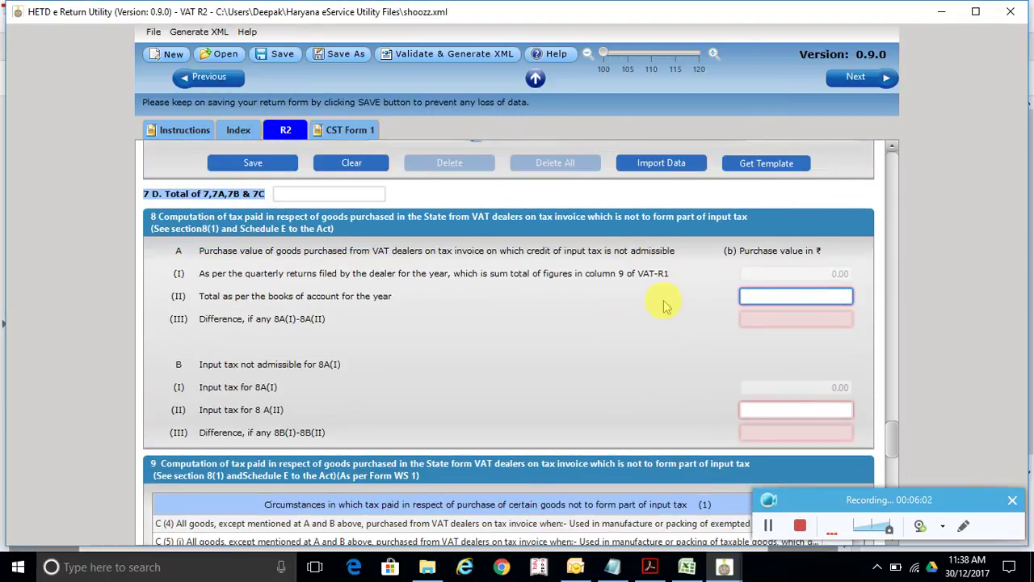
key("Tab")
key("Tab")
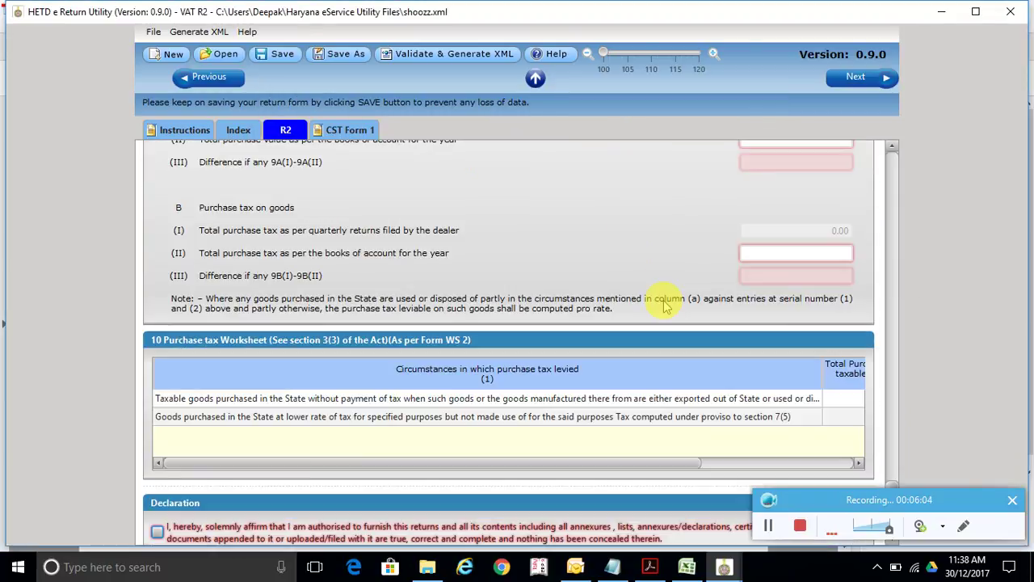
key("Tab")
left_click(818, 277)
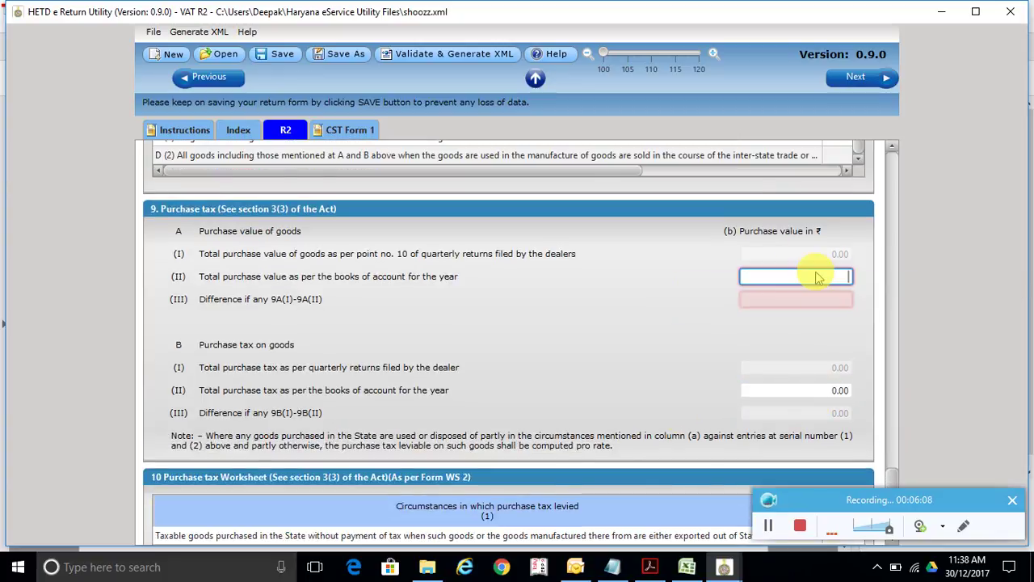
scroll(669, 335, "down", 5)
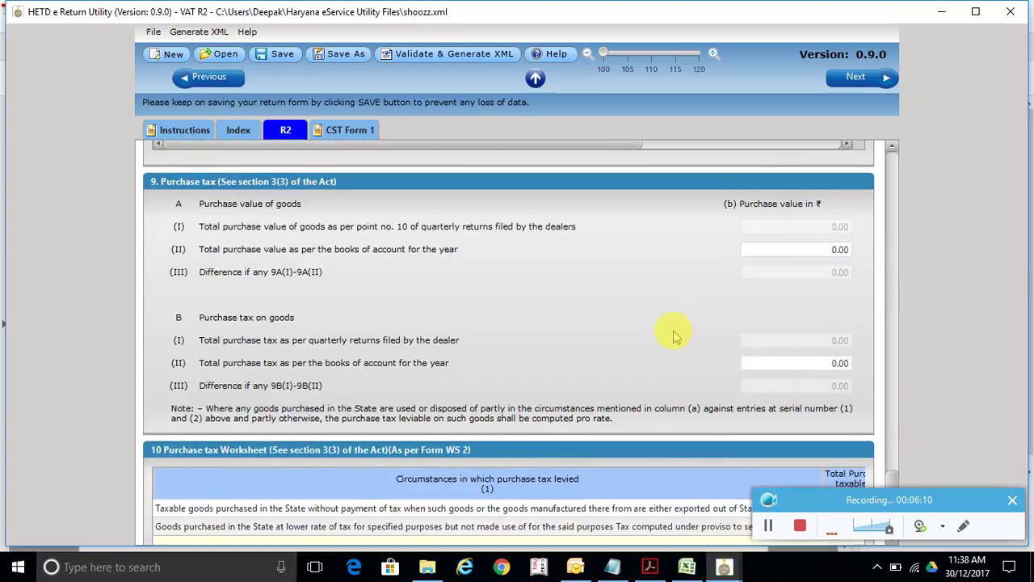
- Validate the R2 form again and go to the declaration reported as missing
scroll(473, 496, "down", 2)
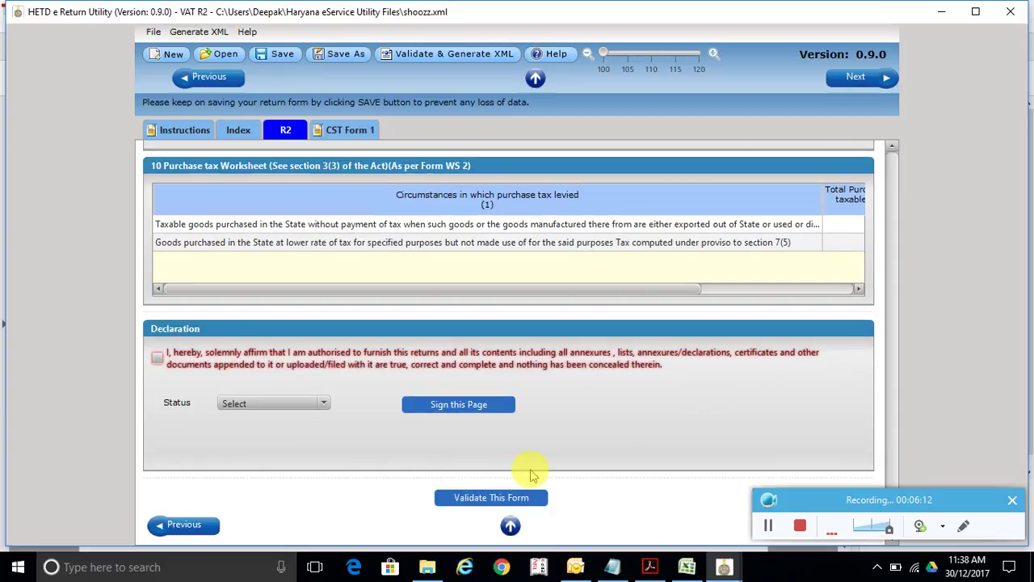
left_click(518, 501)
key("Return")
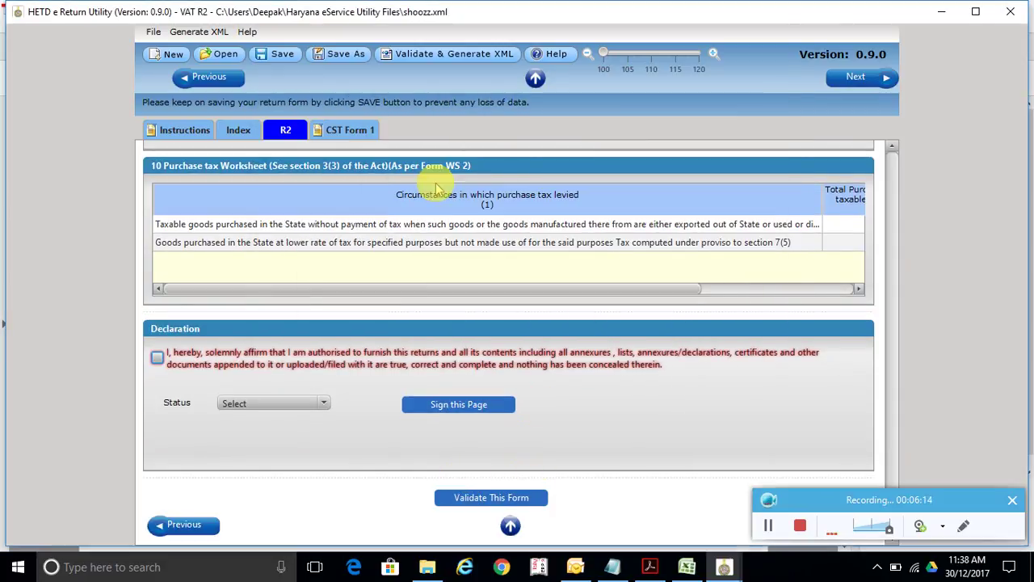
- Accept the declaration at the end of the R2 form and set the signatory's status to Proprietor
left_click(157, 358)
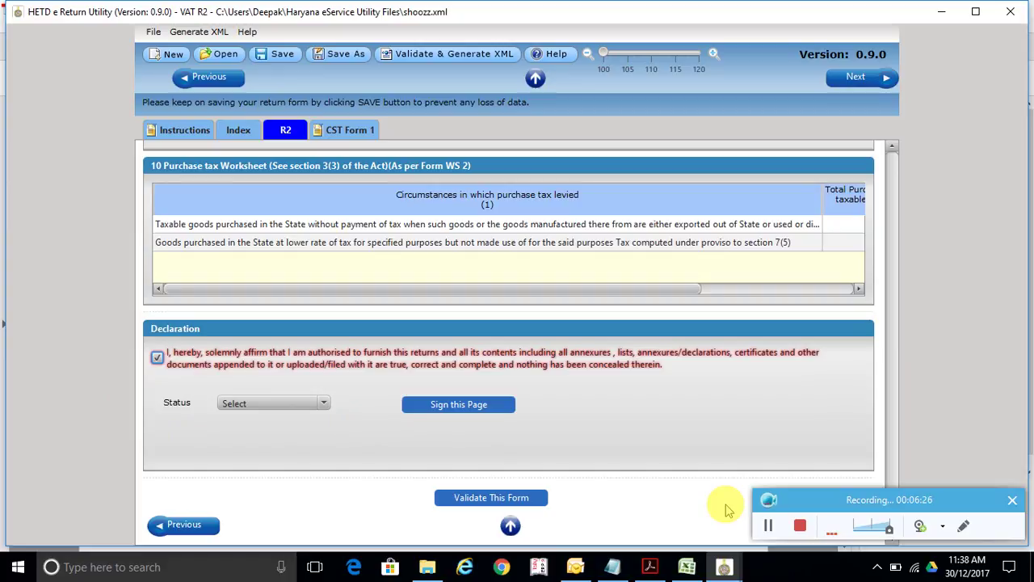
left_click(317, 405)
left_click(318, 401)
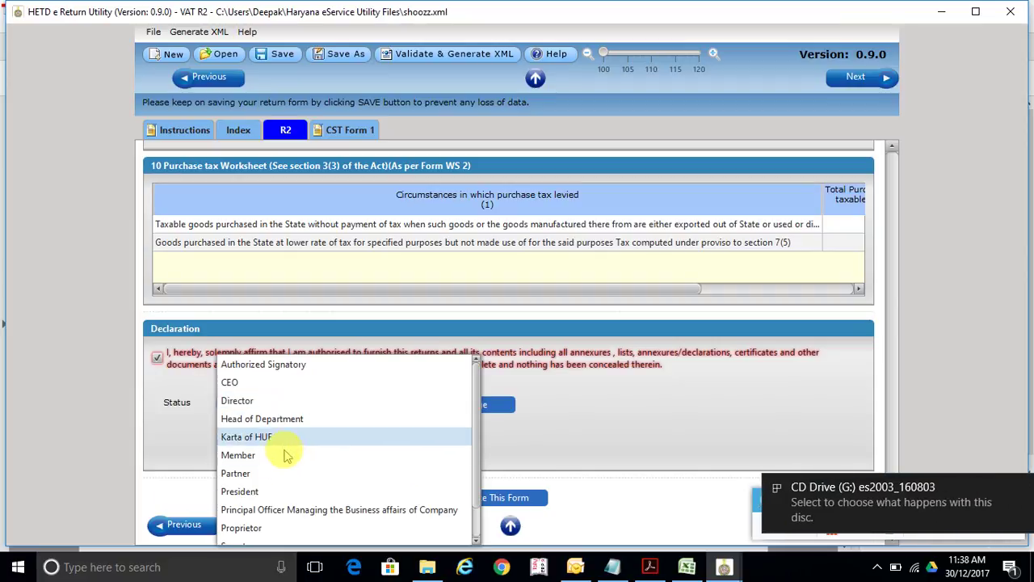
left_click(247, 529)
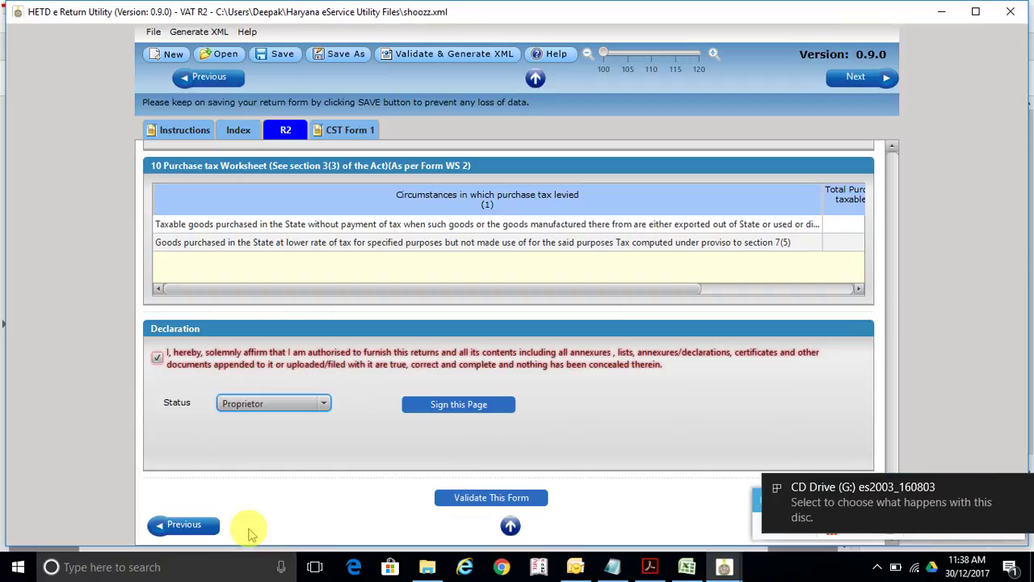
- Digitally sign the R2 page with the second listed certificate and GURGAON as the place, declining the token's PIN change
left_click(446, 406)
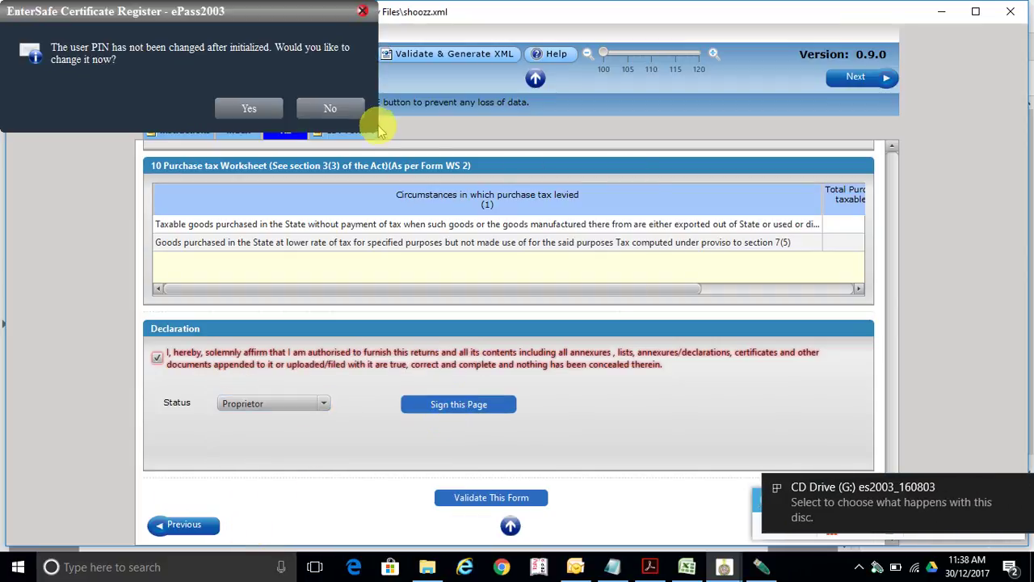
left_click(329, 109)
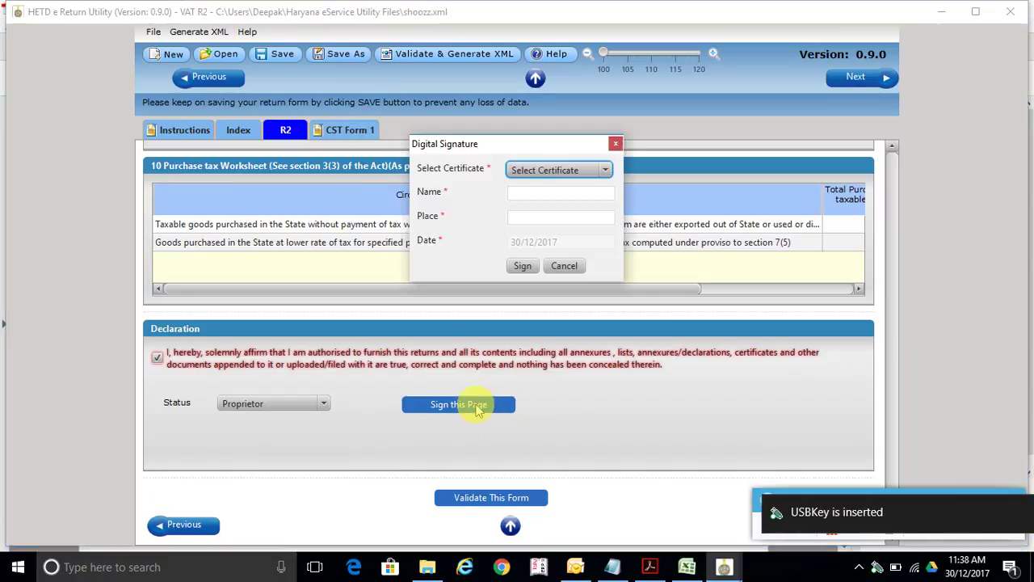
left_click(589, 173)
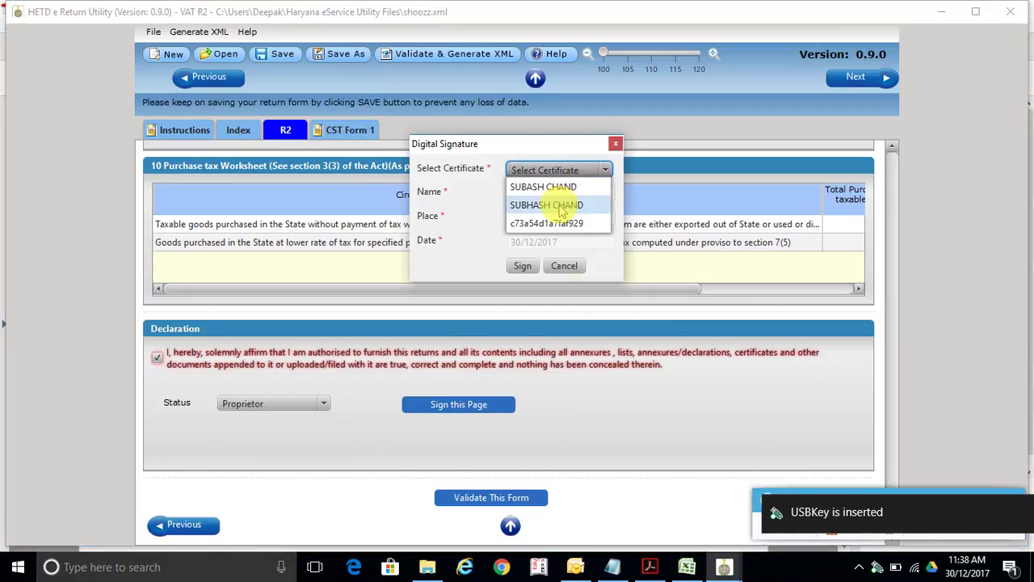
left_click(562, 206)
left_click(561, 217)
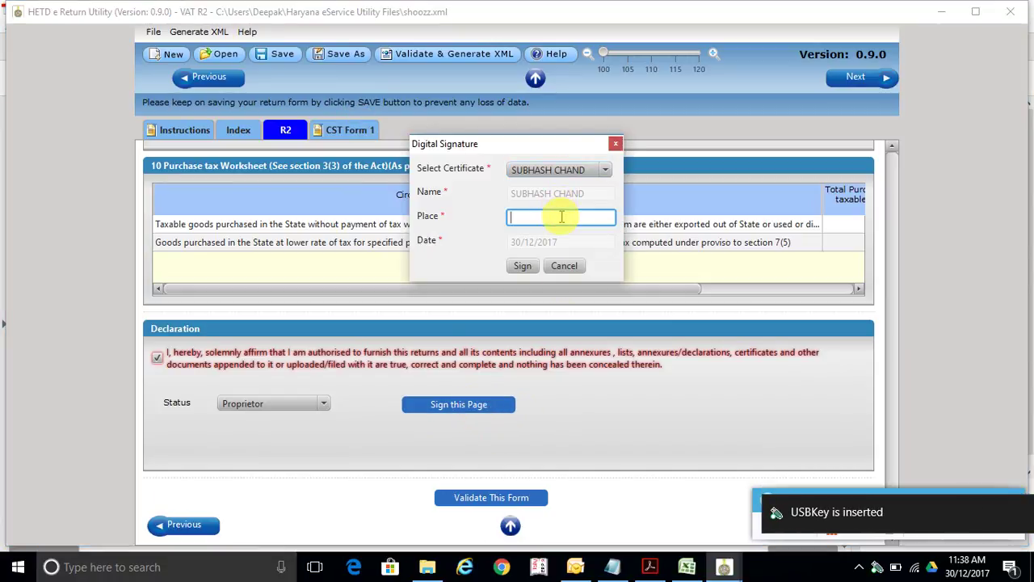
type("gurgao")
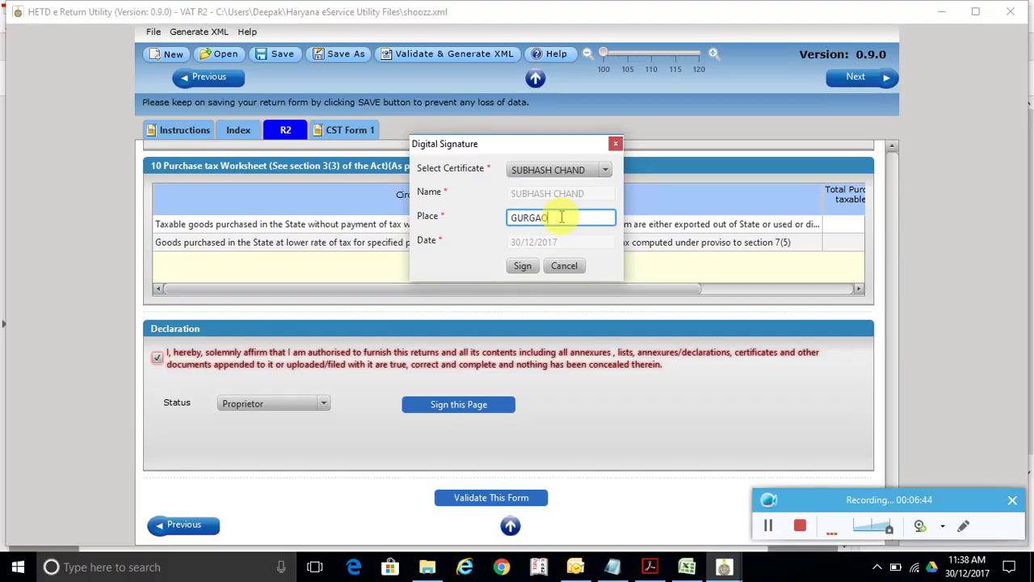
left_click(522, 266)
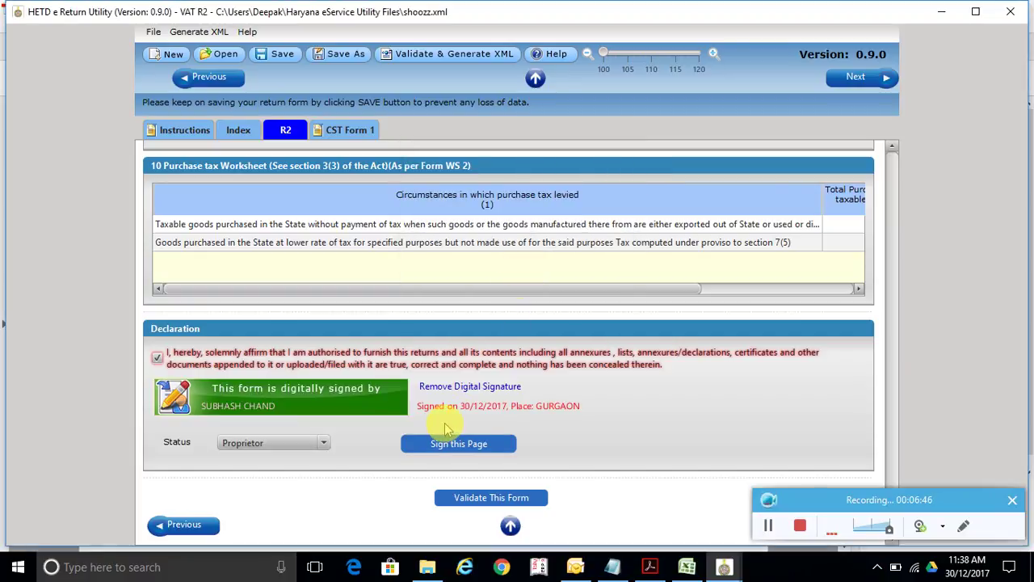
- Open CST Form 1 and look over its dealer details and sales turnover rows
scroll(461, 312, "up", 1)
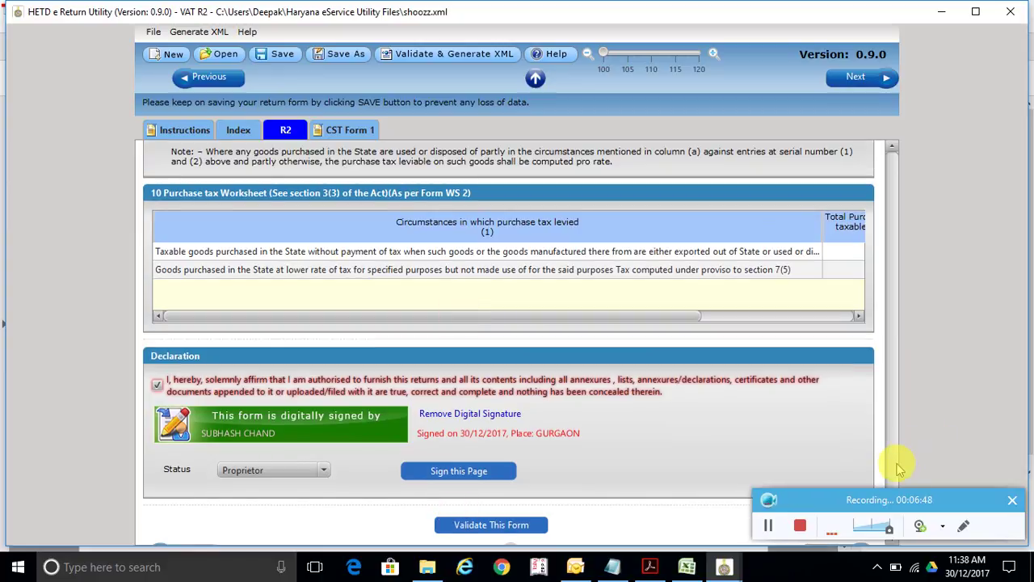
scroll(844, 348, "up", 2)
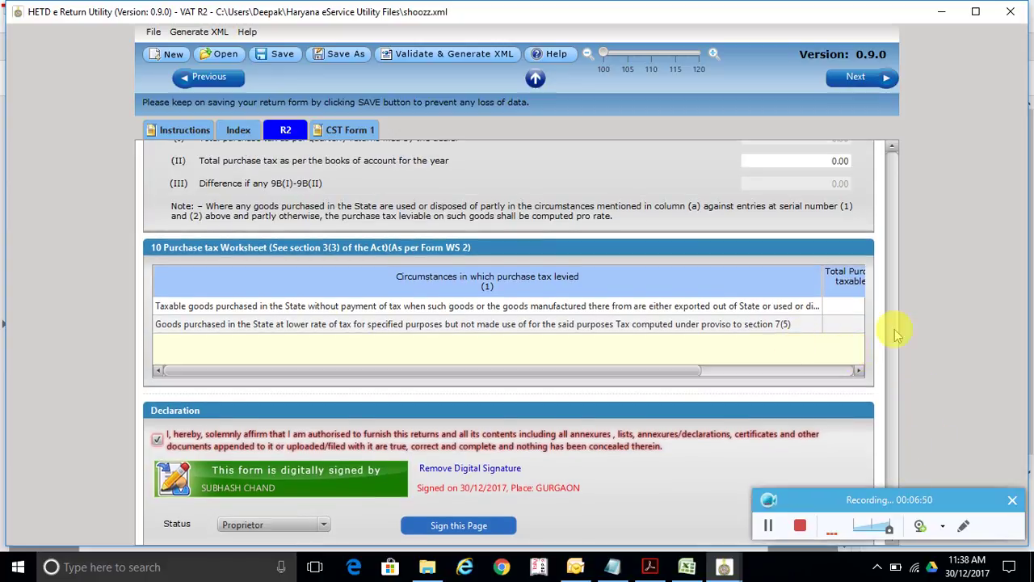
scroll(895, 323, "up", 2)
left_click(892, 209)
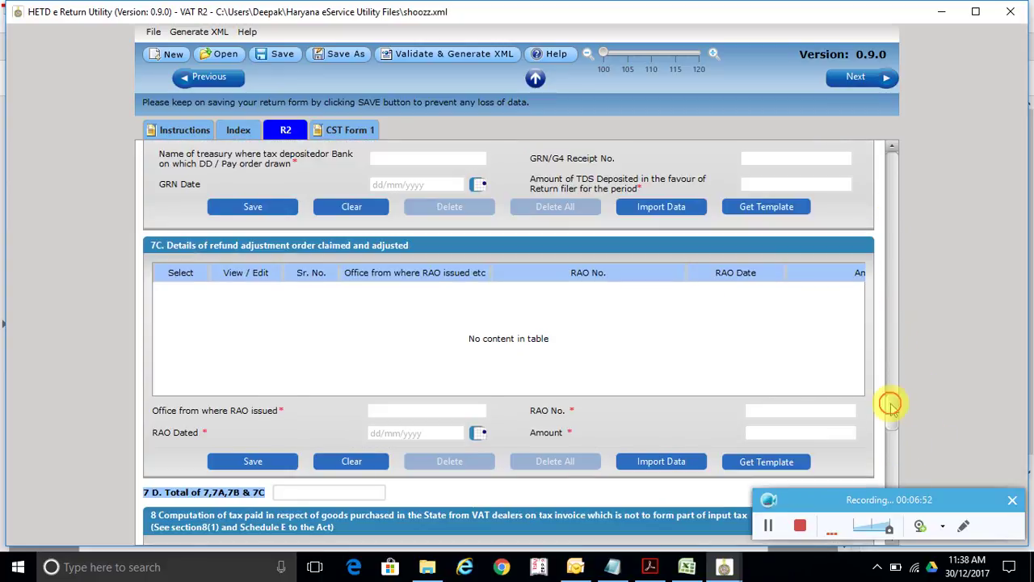
left_click_drag(889, 404, 907, 160)
left_click(324, 130)
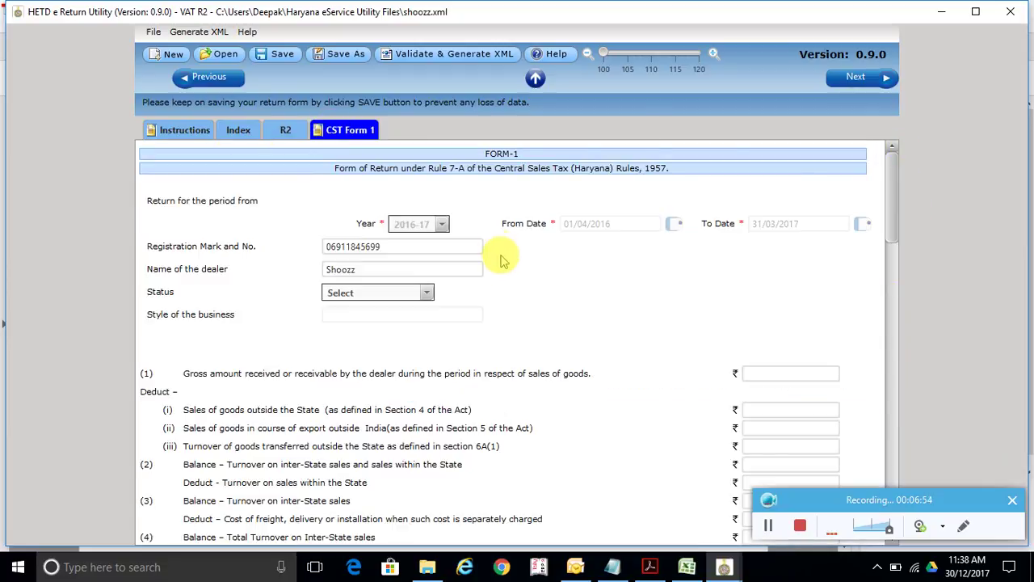
scroll(345, 342, "down", 1)
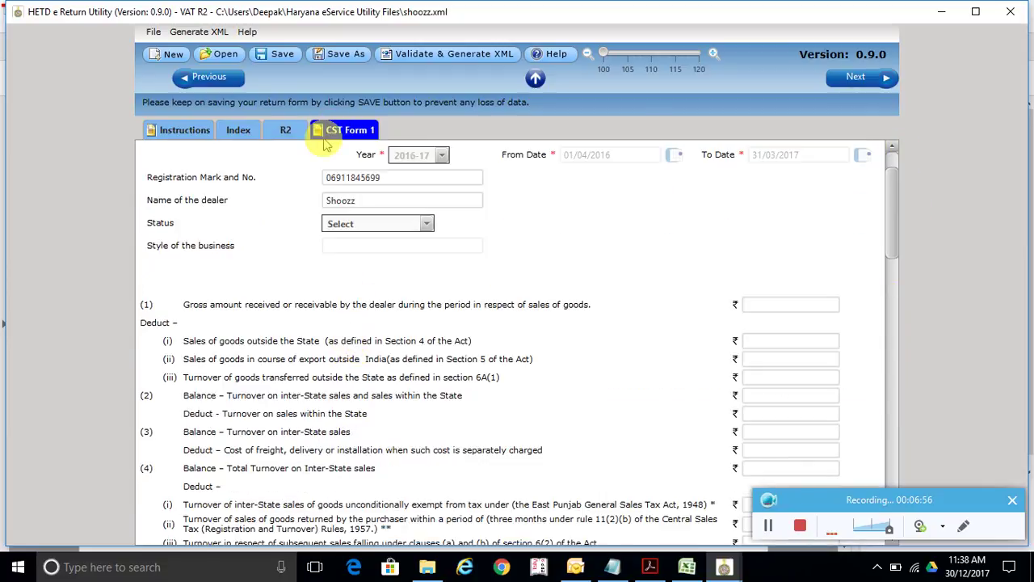
- Enter R2's books-of-account sale price from 2A(II), 14,70,142.00, as the gross amount in row (1) of CST Form 1
left_click(283, 130)
scroll(581, 340, "down", 5)
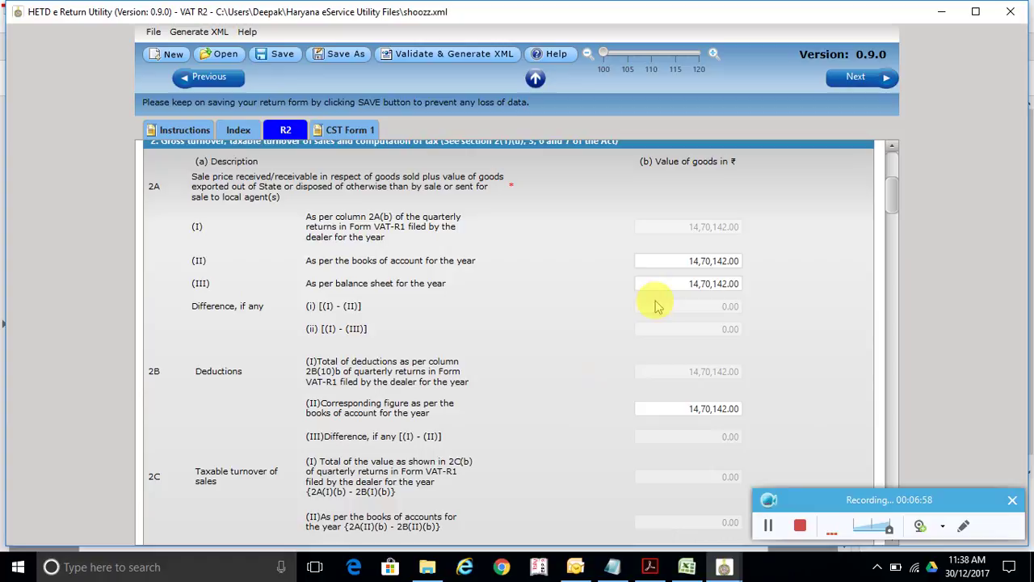
left_click(675, 263)
left_click(344, 130)
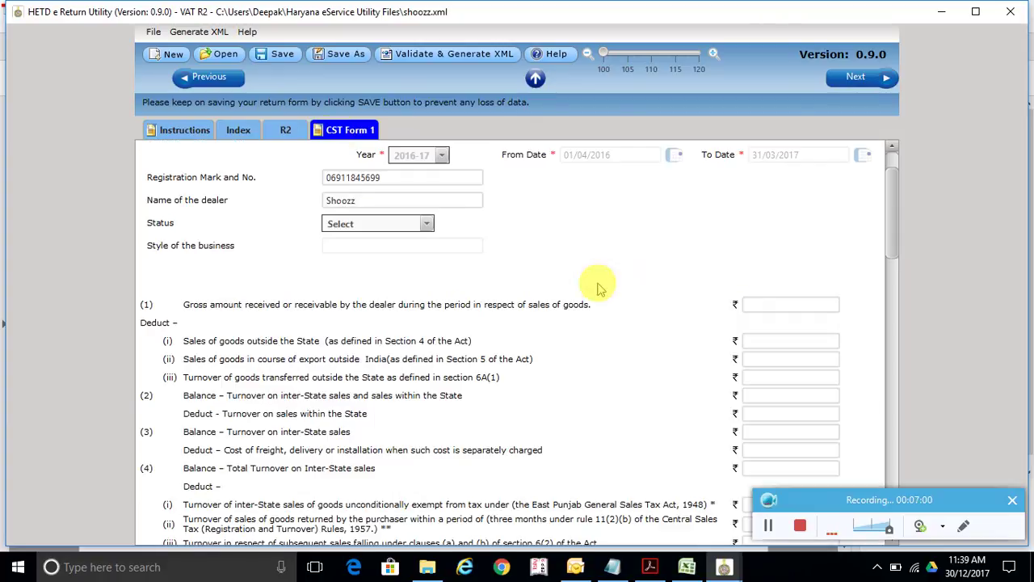
left_click(752, 340)
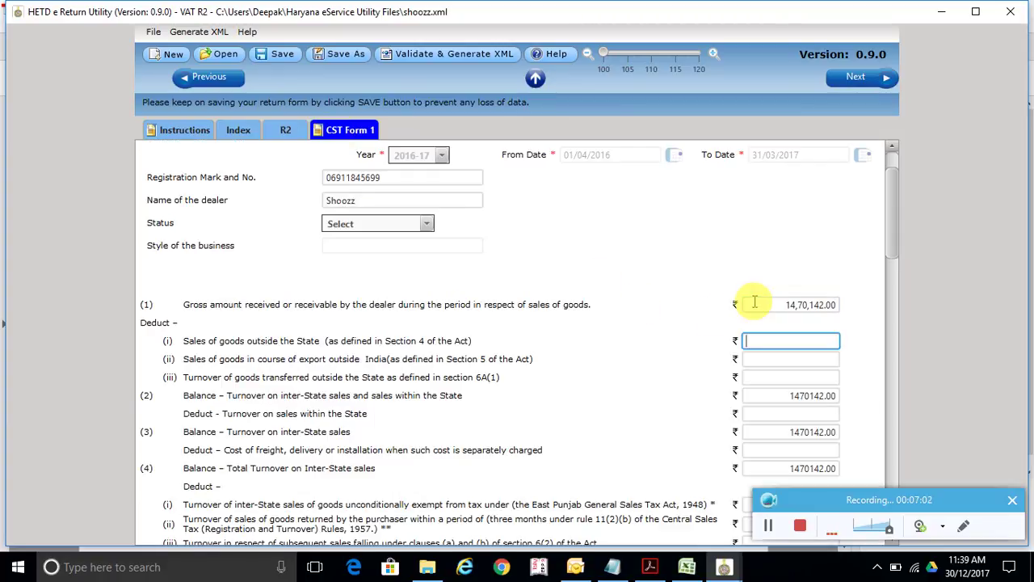
- Enter 0 in deduction rows (i) to (iii) under row (1) and 14,70,142.00 as the turnover on sales within the State
scroll(755, 326, "down", 2)
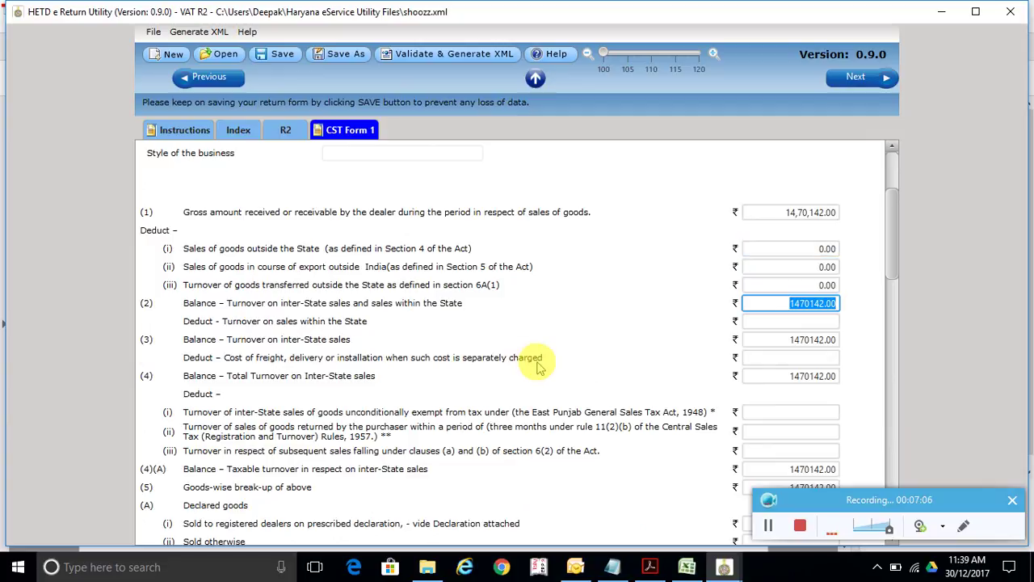
left_click(780, 320)
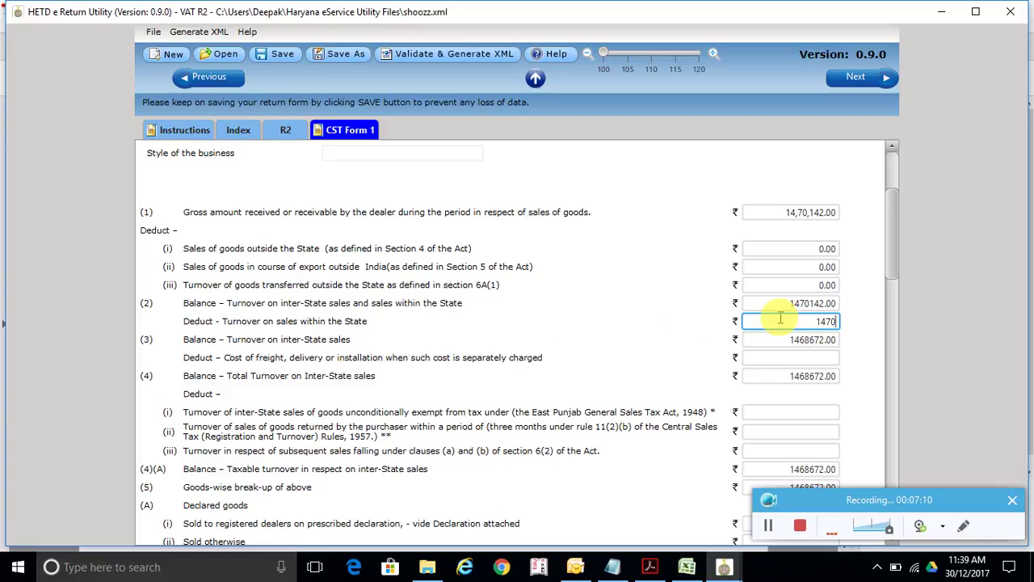
key("Tab")
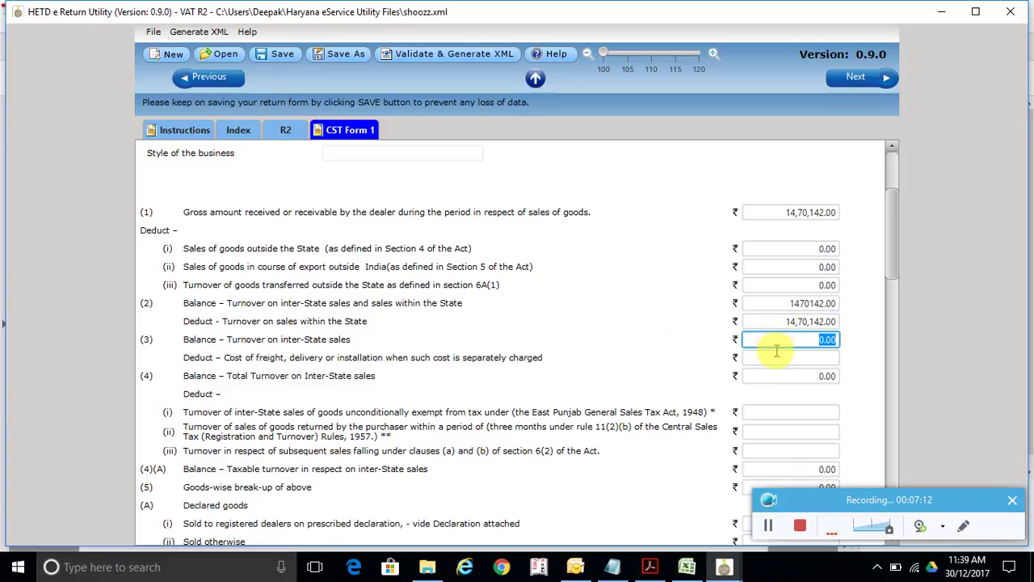
- Enter GURGAON as the place and the proprietor's name as the signature in CST Form 1's declaration
left_click(711, 365)
scroll(709, 362, "down", 5)
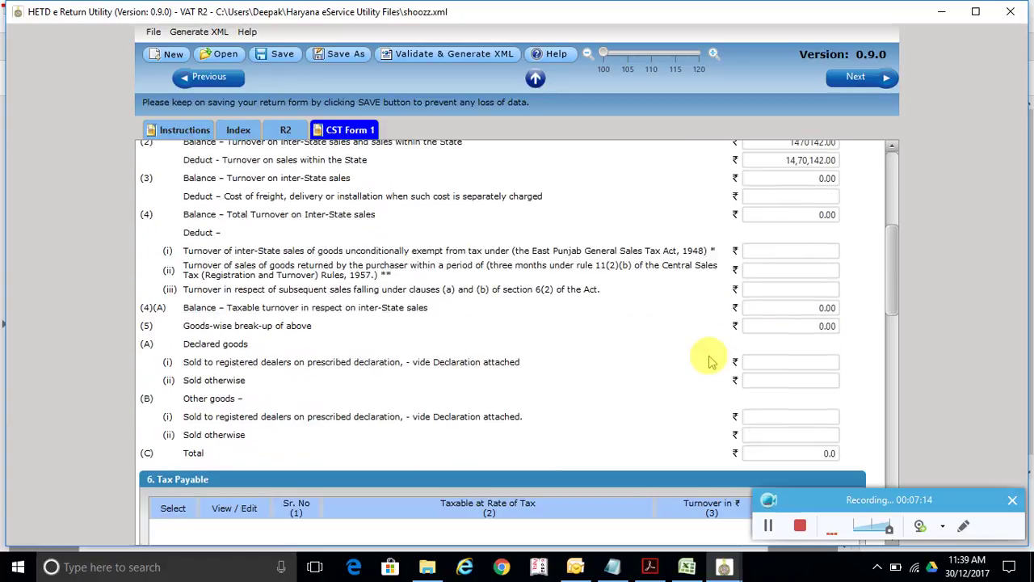
scroll(709, 361, "down", 15)
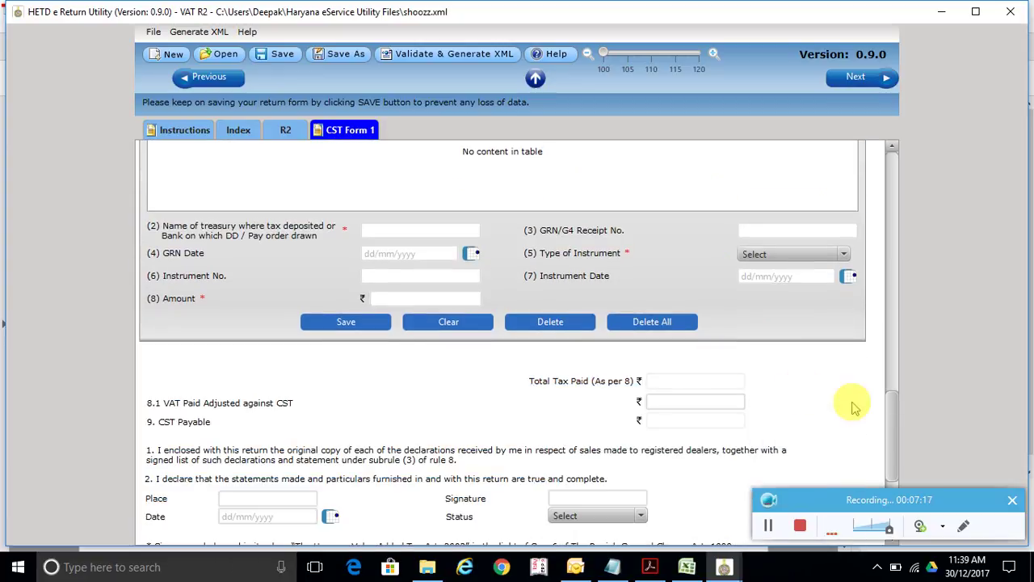
left_click_drag(895, 410, 896, 463)
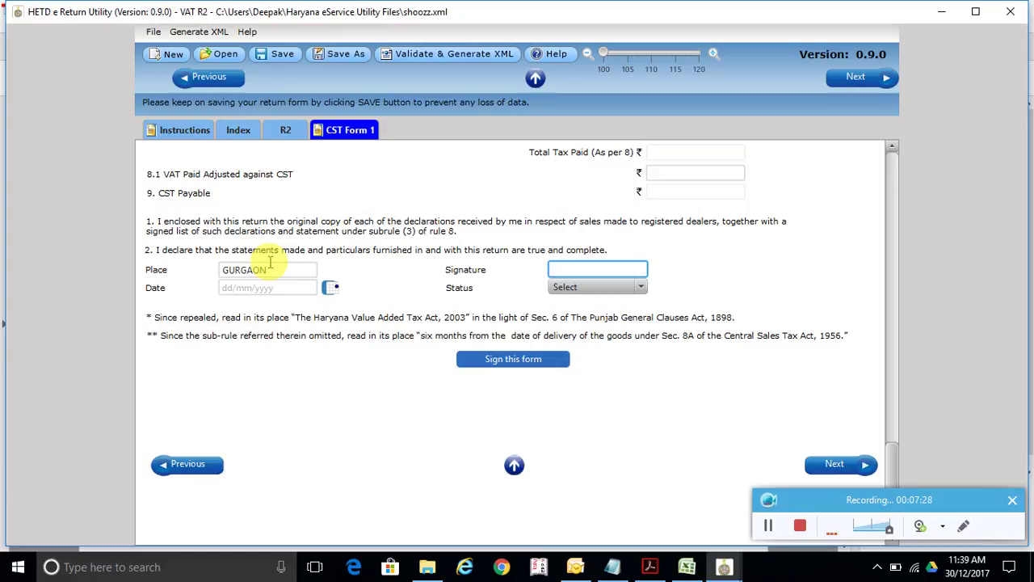
key("alt+Tab")
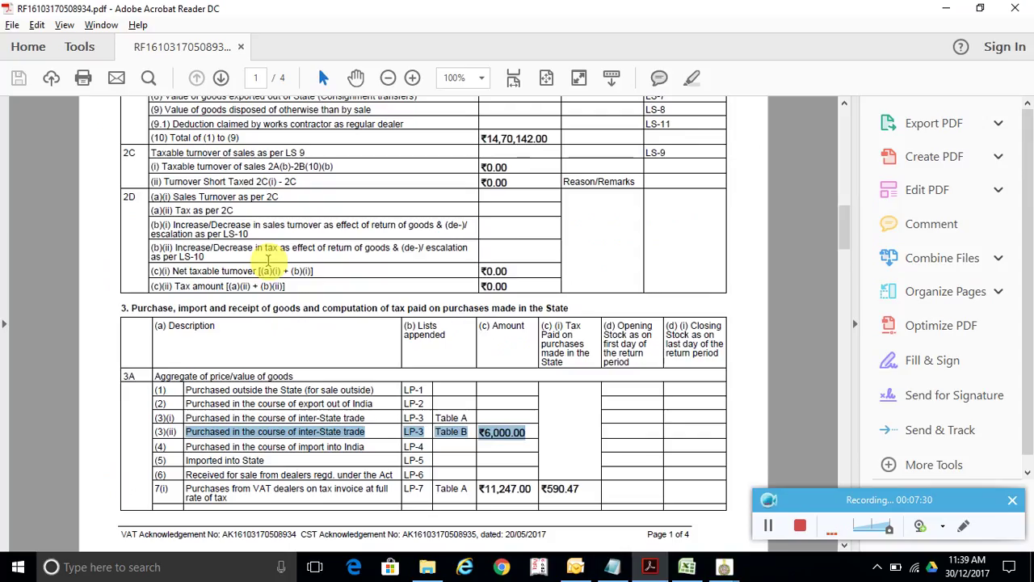
key("alt+Tab")
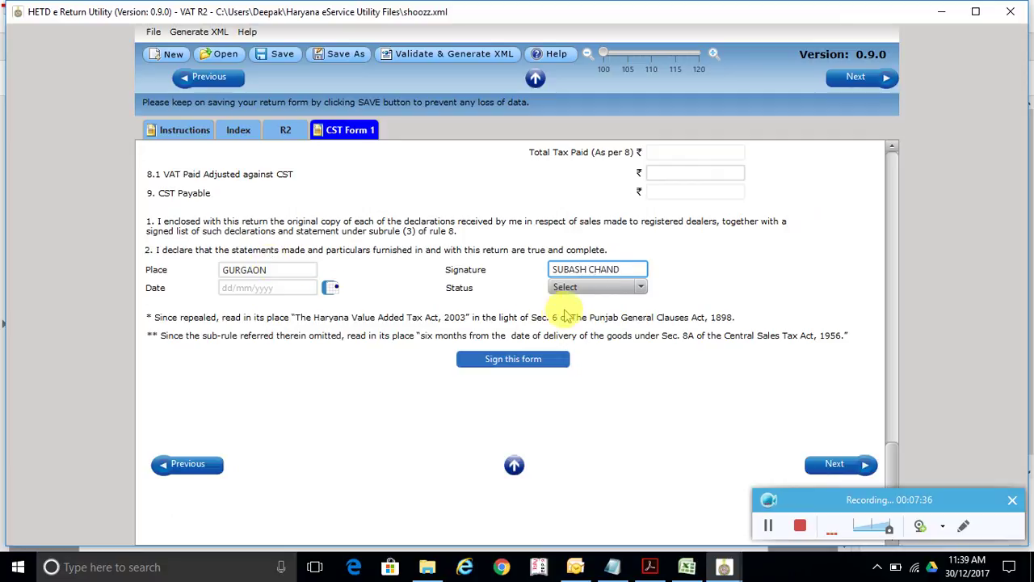
- Set the declaration's date to 30/12/2017 and the signatory's status to Proprietor in CST Form 1
left_click(329, 288)
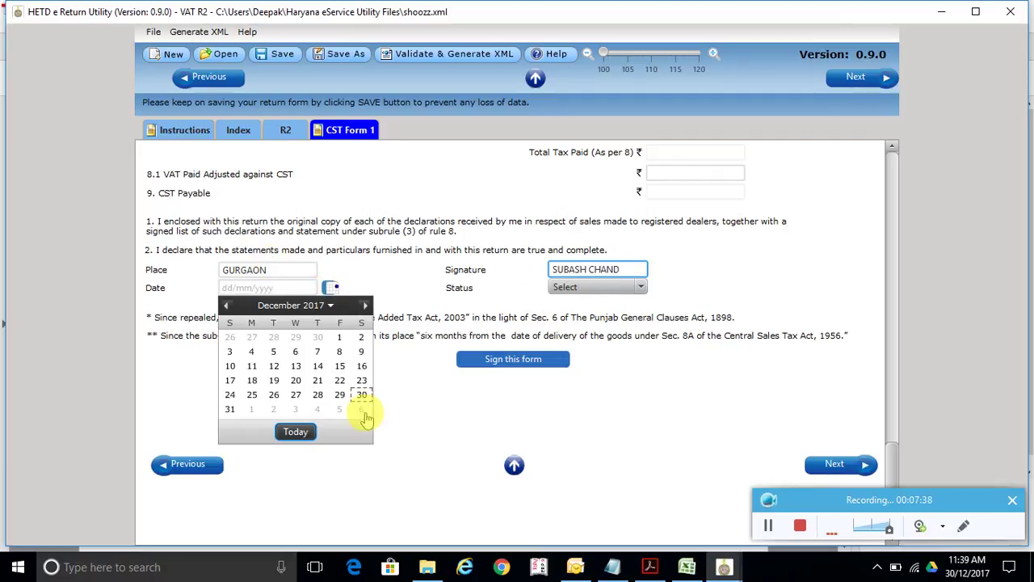
left_click(361, 395)
left_click(565, 288)
left_click(573, 288)
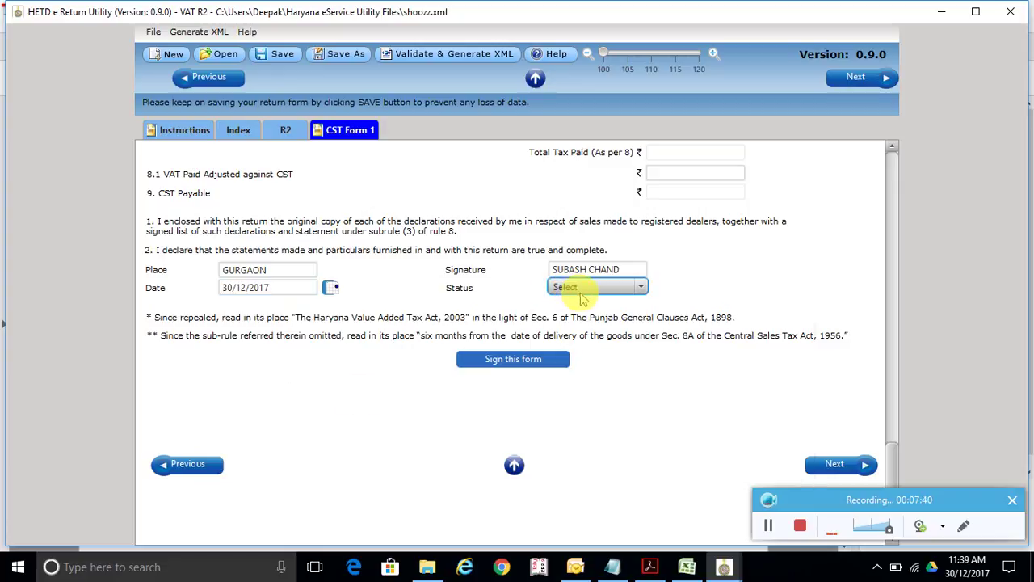
left_click(597, 291)
left_click(570, 467)
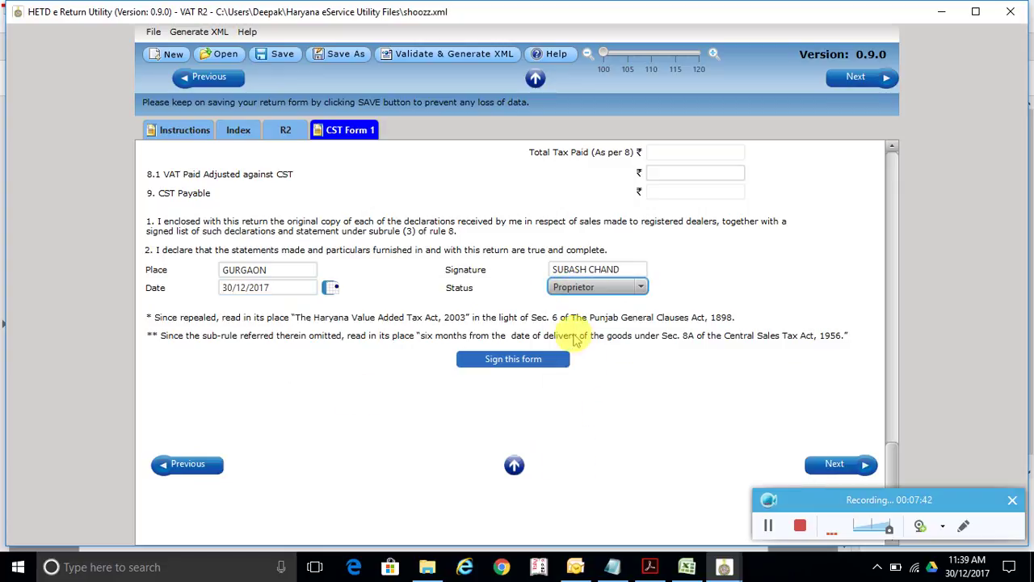
- Digitally sign CST Form 1 with the proprietor's certificate, filling in the place of signing
left_click(540, 359)
left_click(553, 170)
left_click(557, 202)
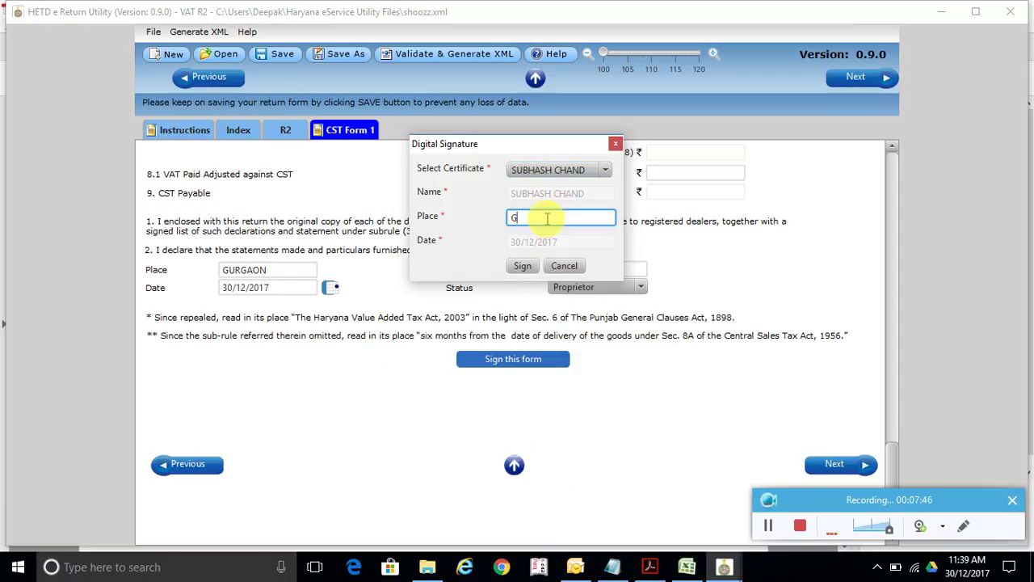
left_click(523, 267)
left_click(850, 465)
left_click(517, 228)
- Validate the completed return and generate its final upload files, accepting the confirmation
scroll(411, 234, "up", 8)
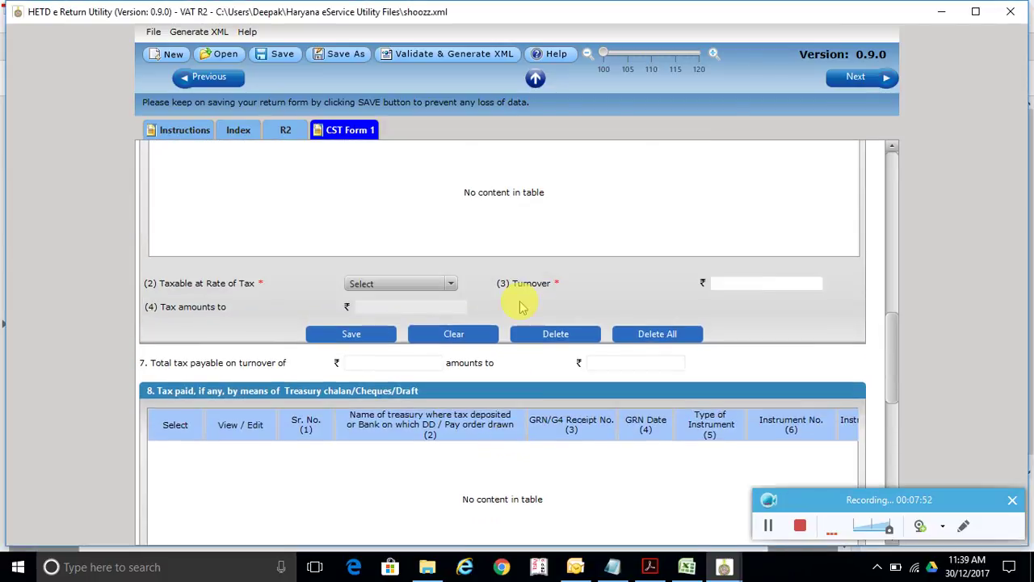
scroll(521, 307, "up", 4)
left_click_drag(900, 323, 919, 162)
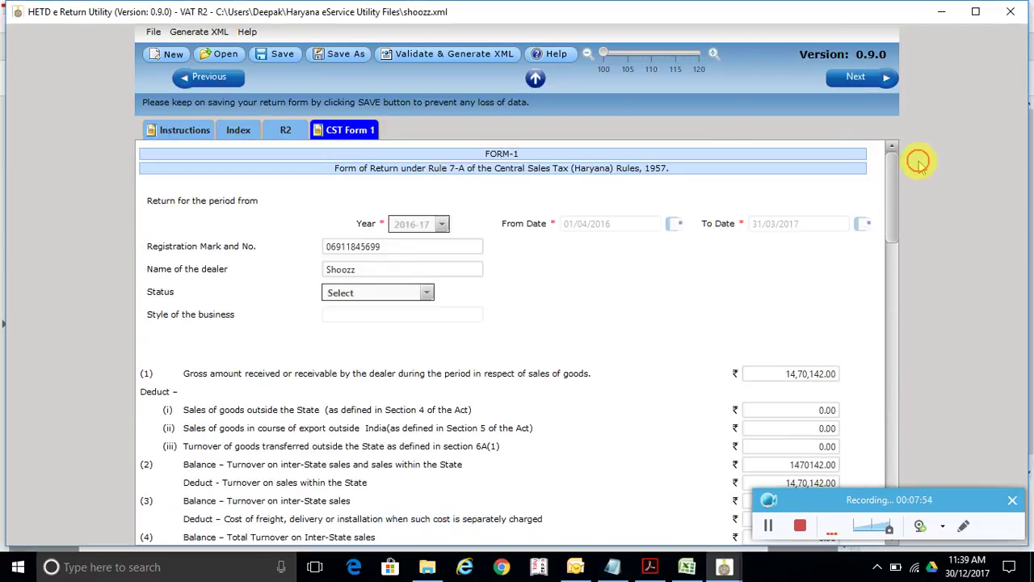
left_click_drag(915, 209, 891, 157)
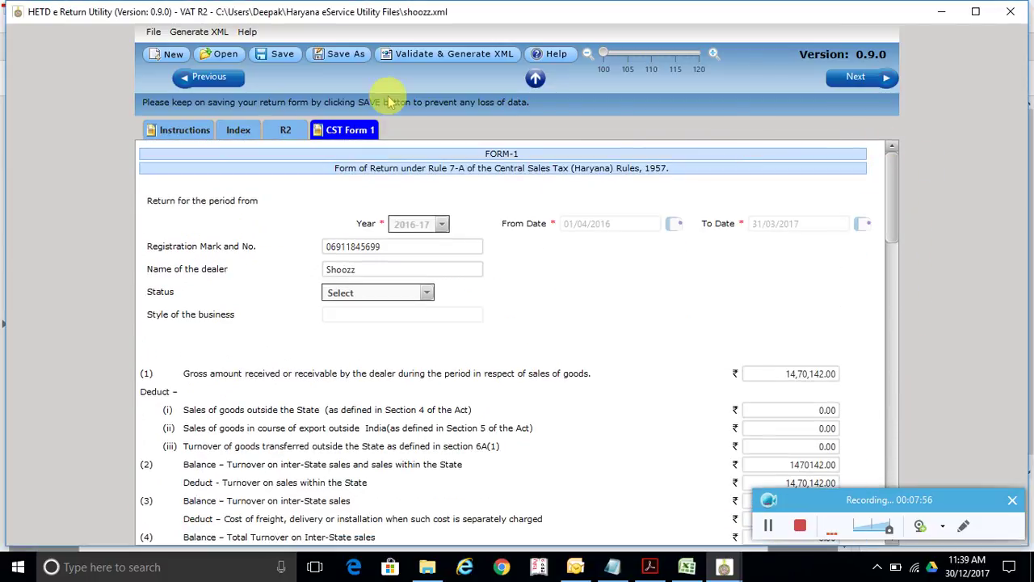
left_click(479, 58)
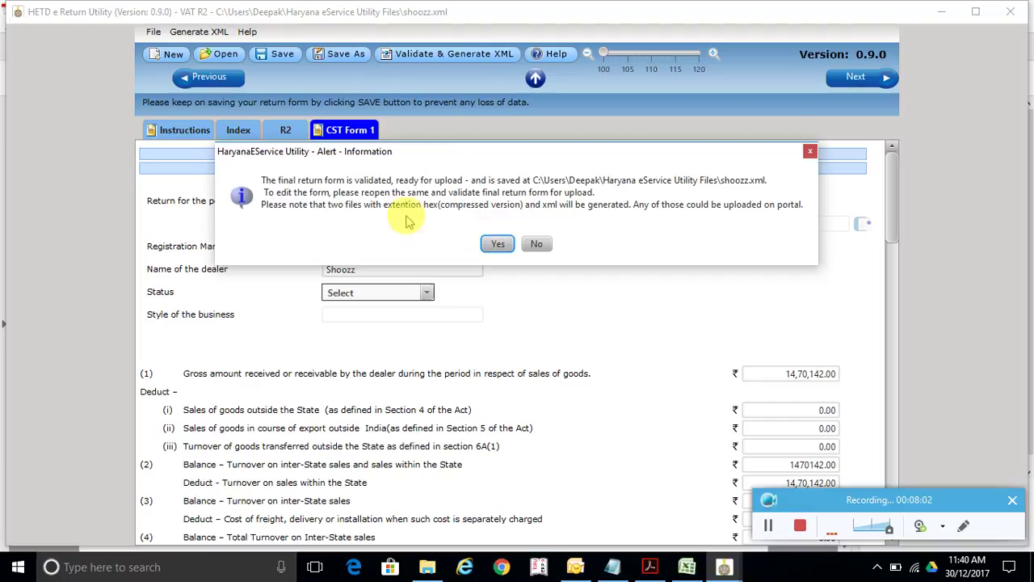
left_click(498, 246)
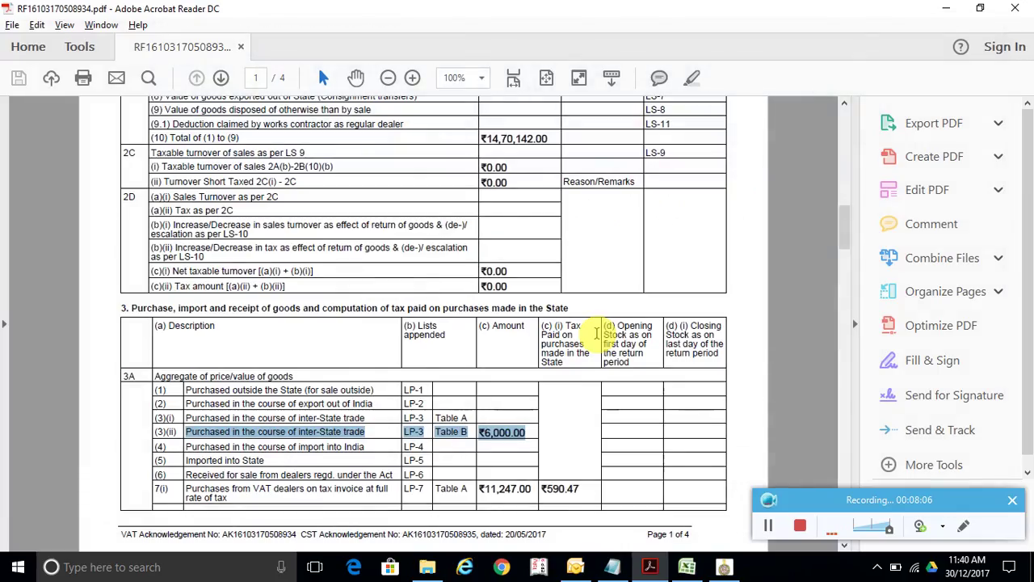
- Copy the Haryana eService Utility Files folder path from the utility's dialog for opening an existing R2 form, without opening any file
left_click(431, 566)
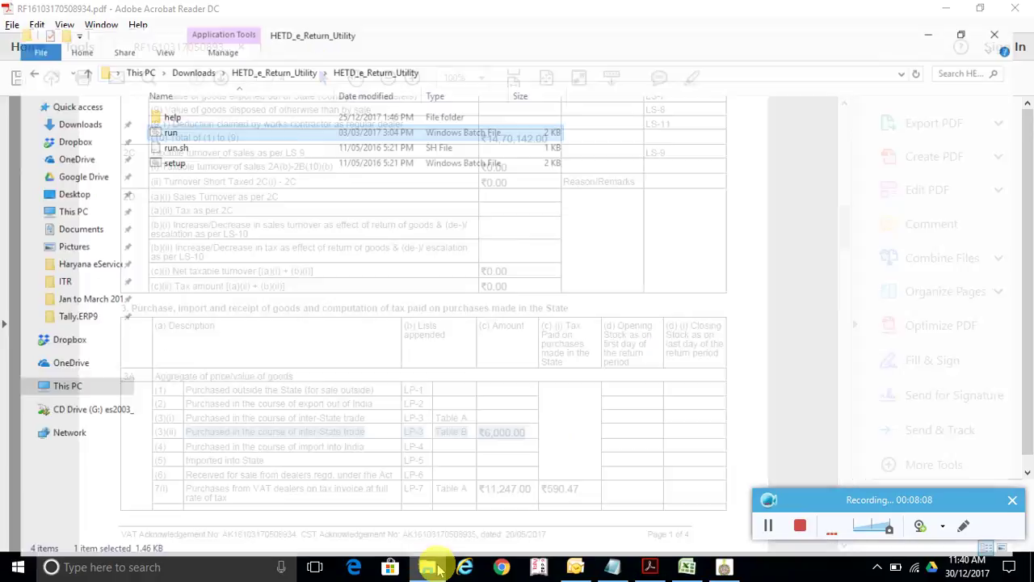
left_click(727, 567)
double_click(178, 270)
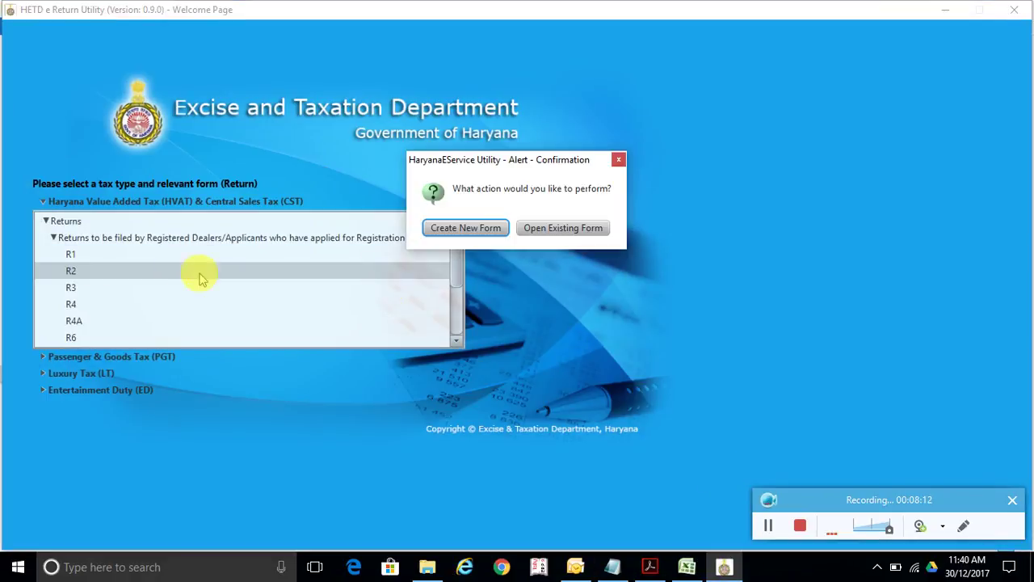
left_click(563, 229)
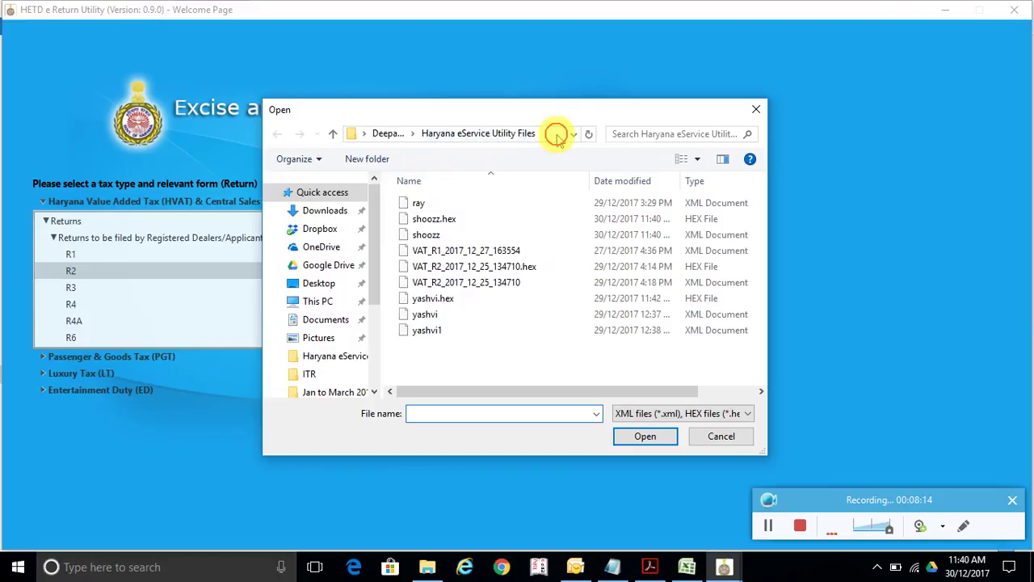
left_click(557, 135)
left_click(720, 436)
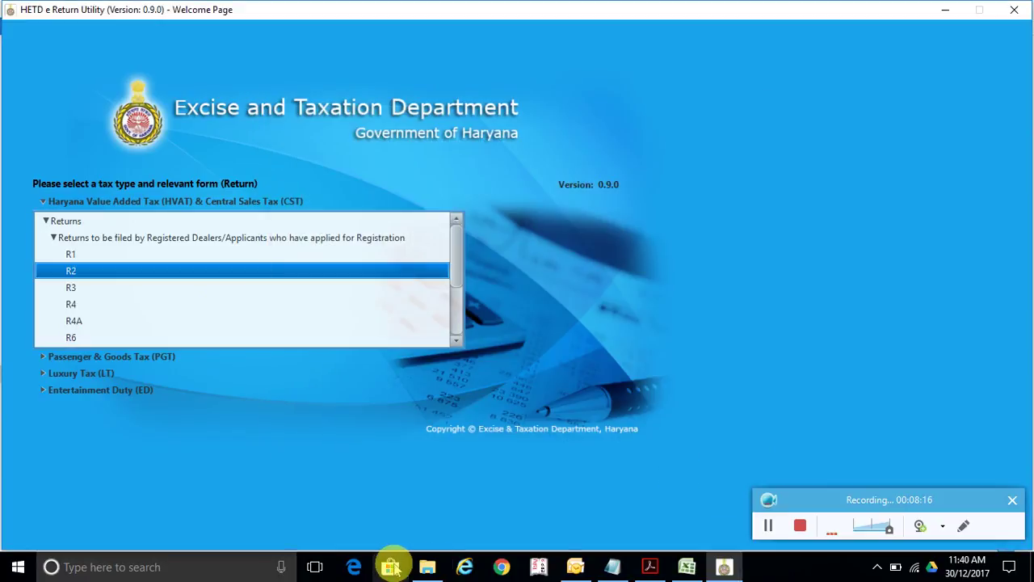
- Switch to File Explorer, go to the Haryana eService Utility Files folder and locate the generated shoozz.hex file
left_click(424, 566)
left_click(445, 50)
type("C:\\Users\\Deepak\\Haryana eService Utility Files")
key("Return")
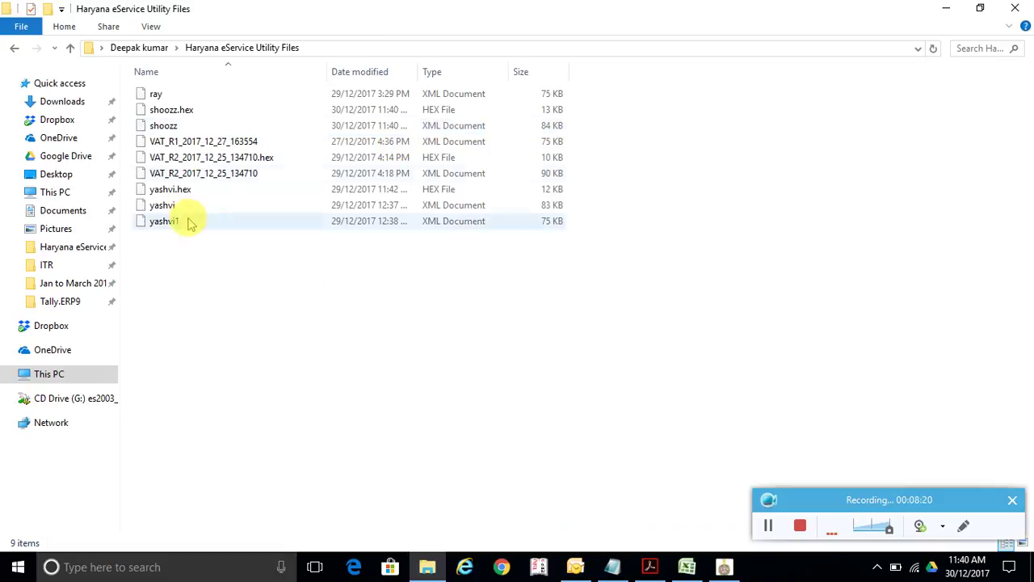
left_click(184, 113)
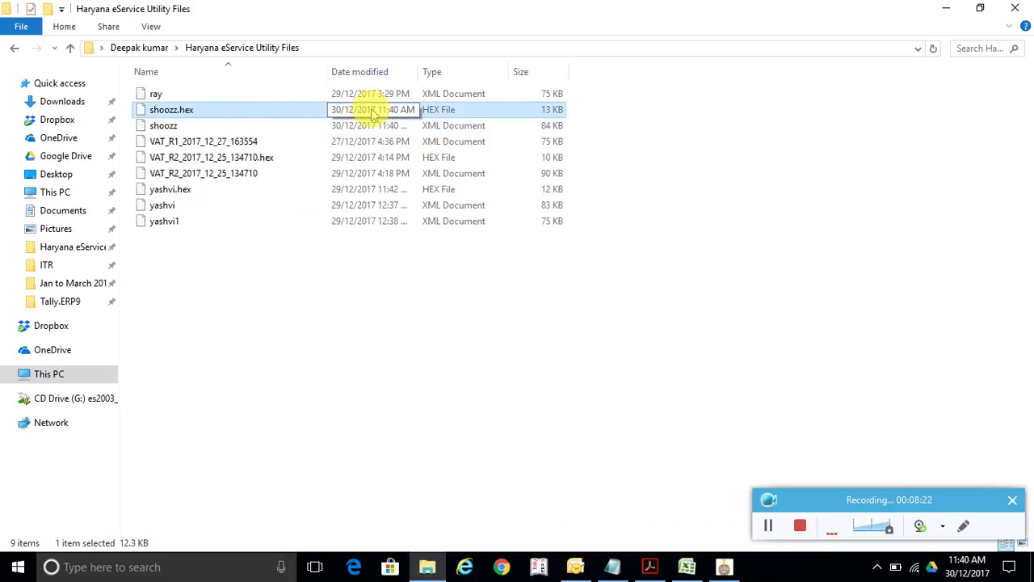
- Switch to Chrome, search Google for "haryana sale tax" and open the Haryana Excise and Taxation Department portal
left_click(497, 556)
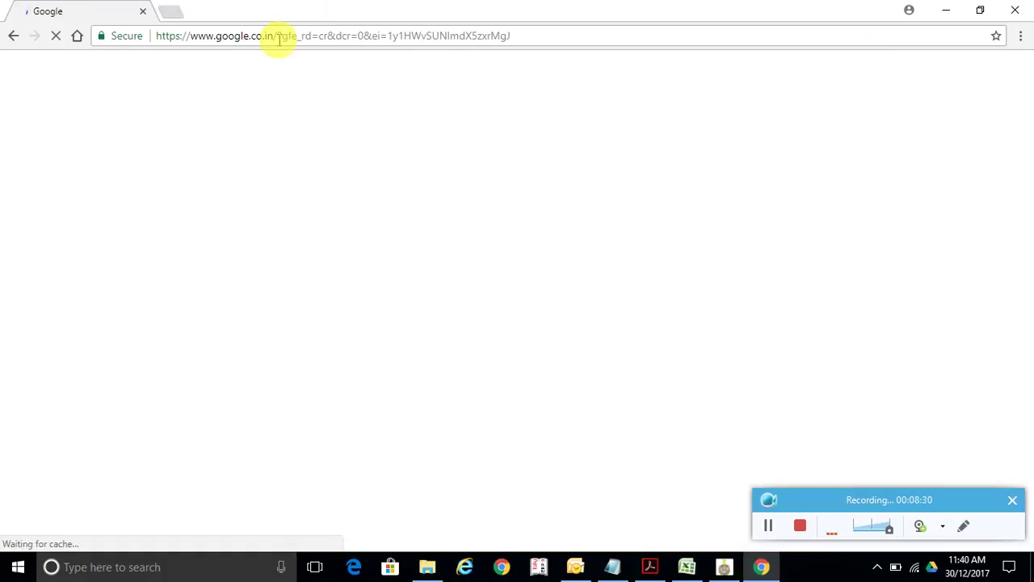
type("haryan")
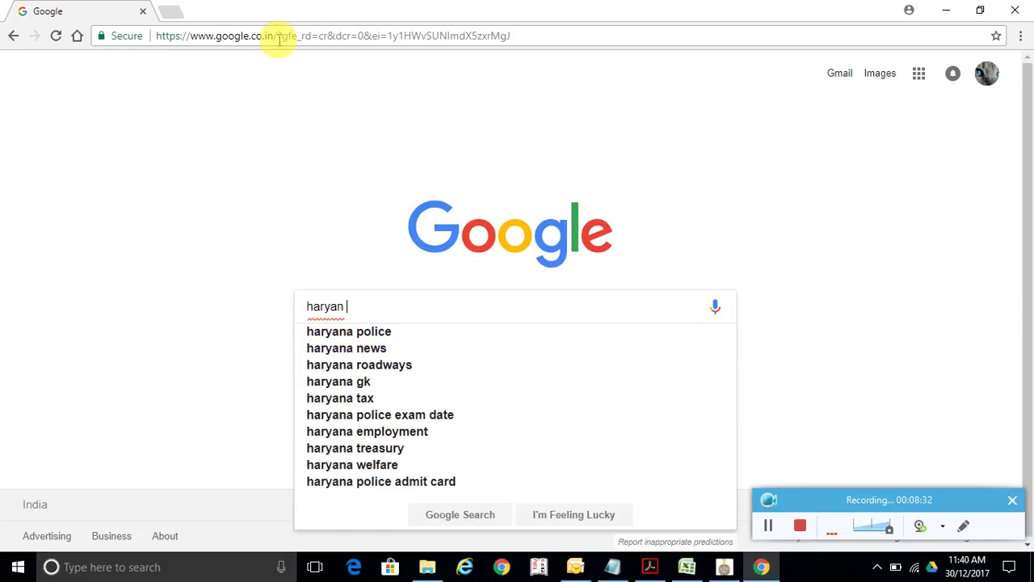
key("Down")
key("Return")
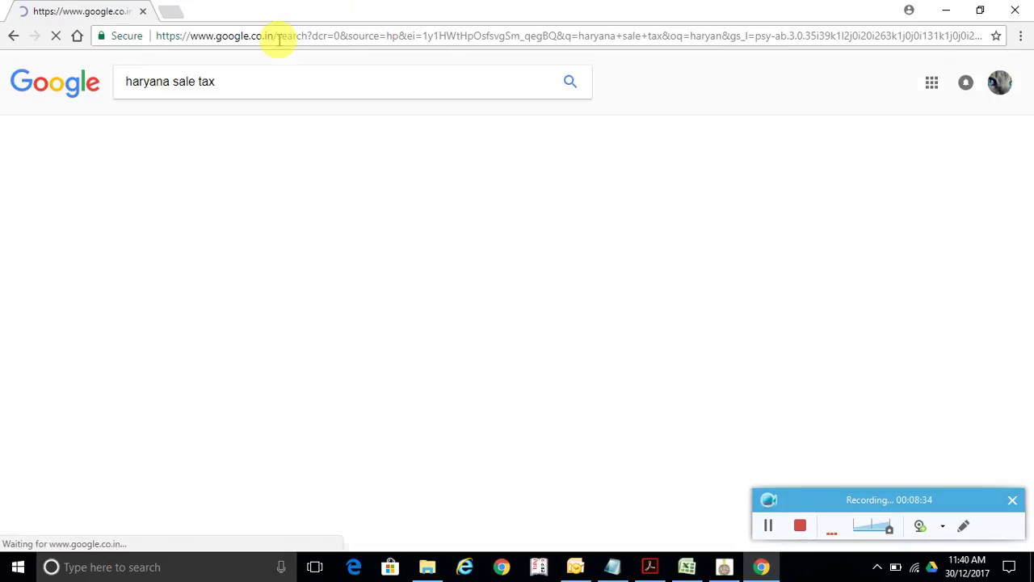
left_click(190, 196)
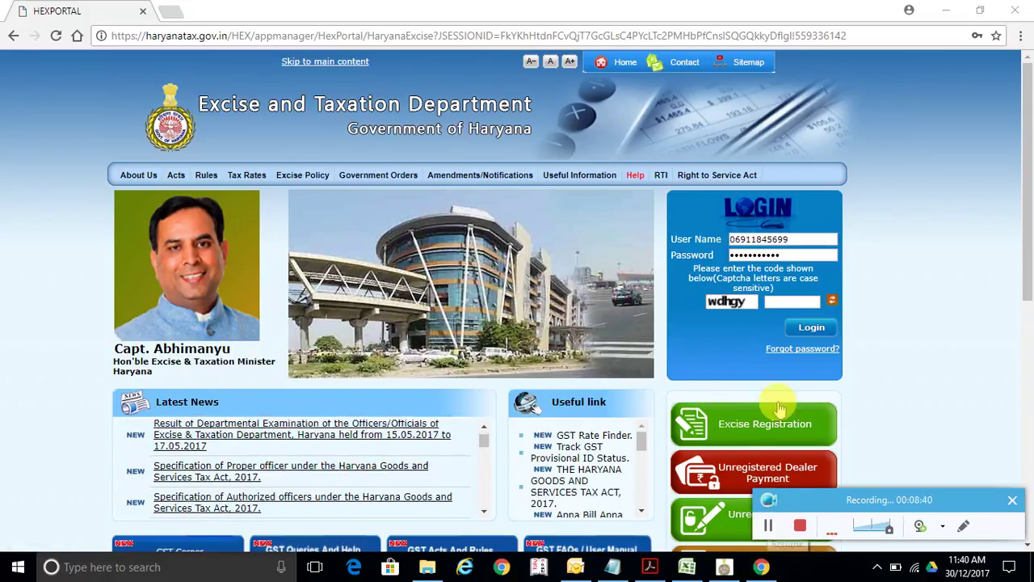
- Log in to the dealer's portal account by entering the displayed captcha code, and decline saving the password in the browser
type("w")
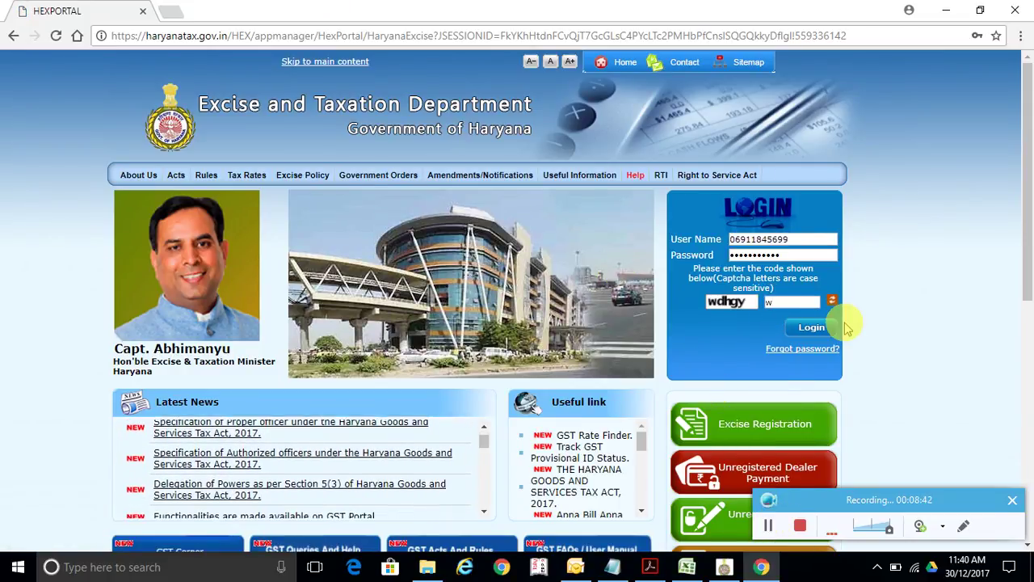
type("dhgy")
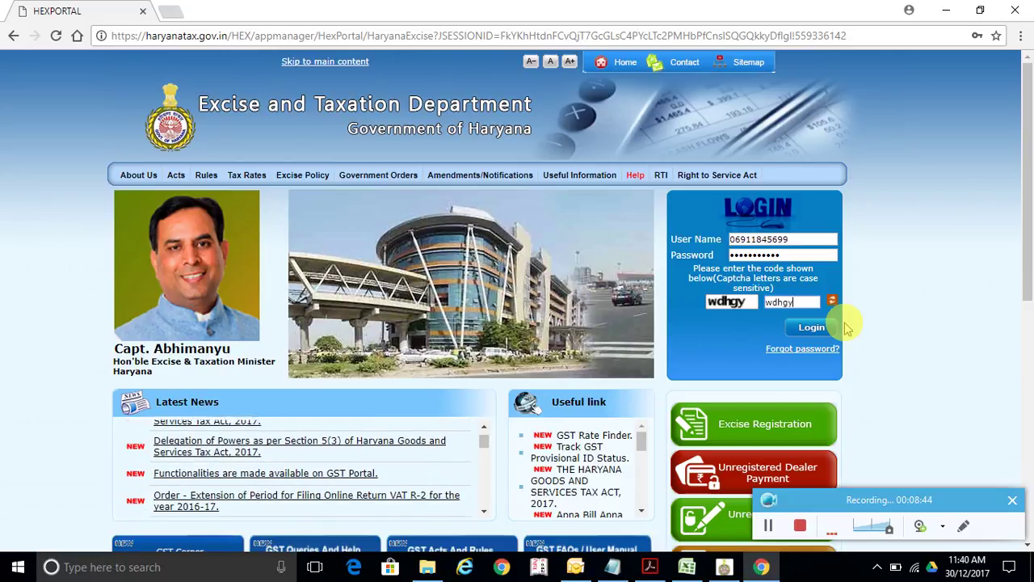
left_click(809, 332)
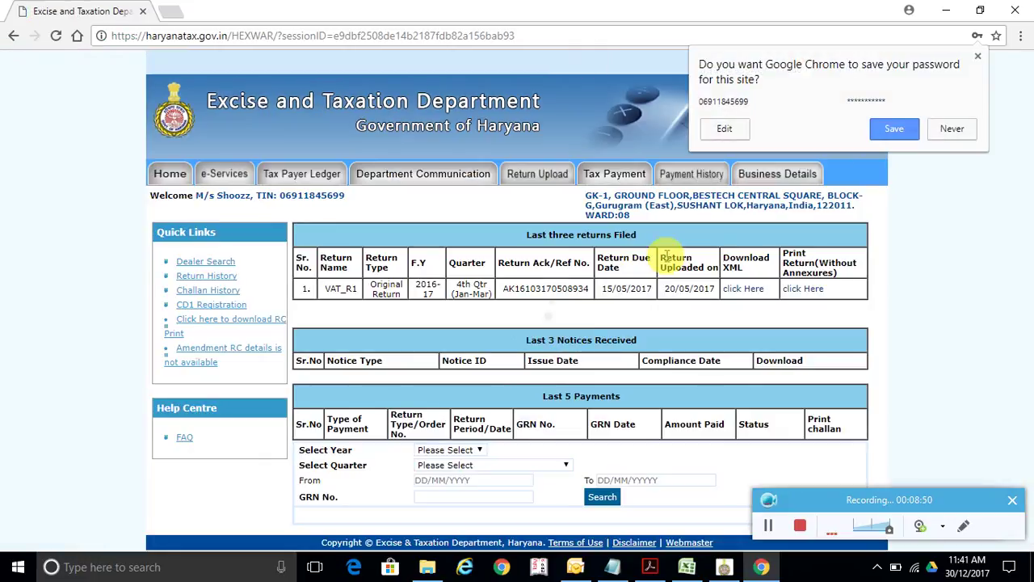
left_click(952, 126)
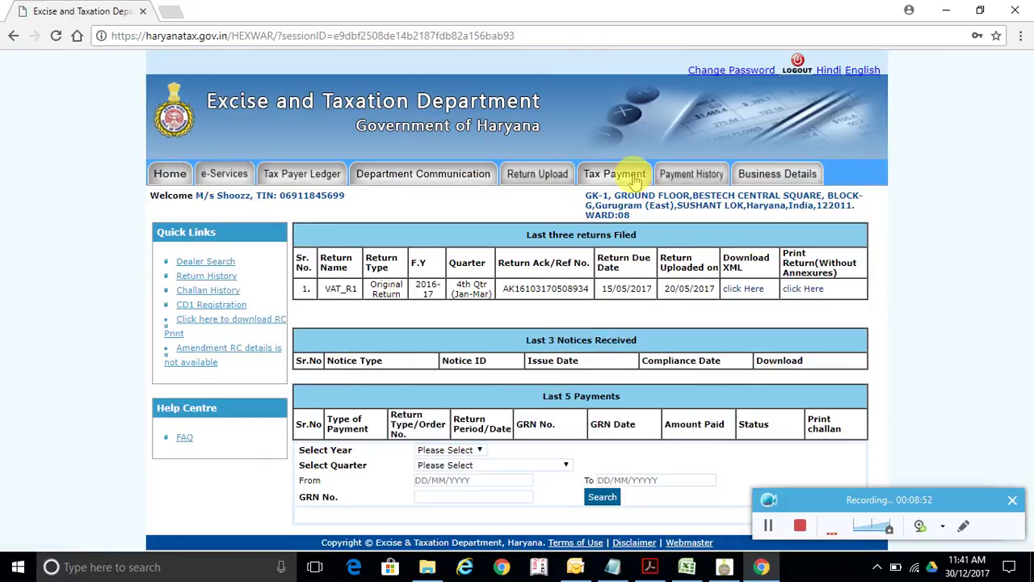
- Open the portal's return upload page, choose return type VAT_R2 and year 2016-17, and accept the R1 filing notice
left_click(517, 173)
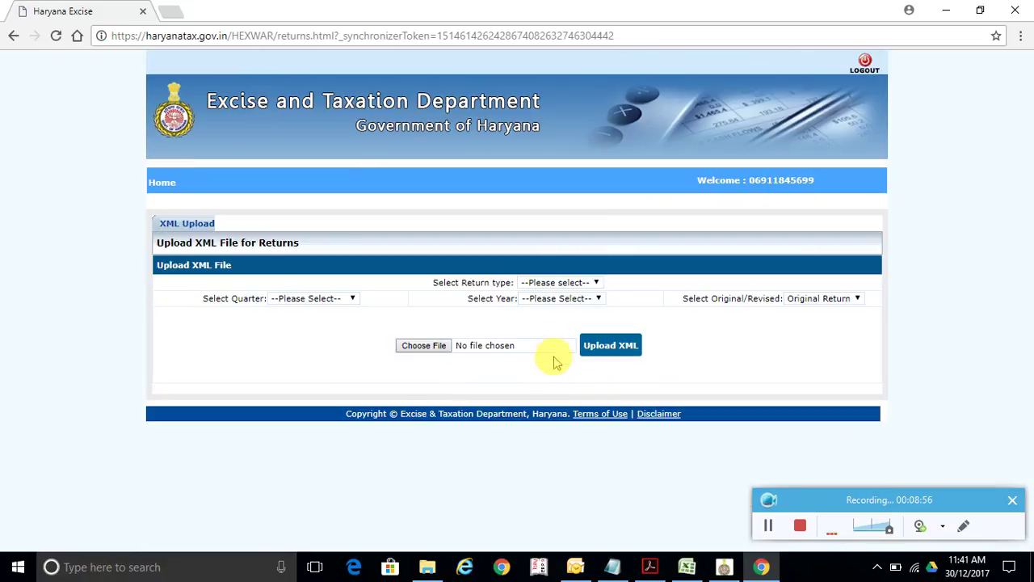
left_click(555, 284)
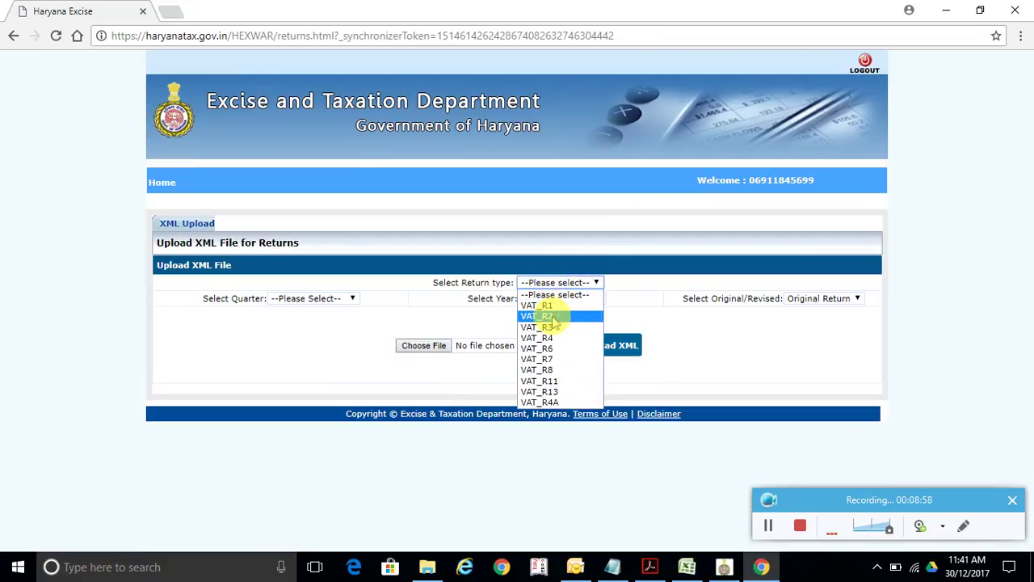
left_click(550, 316)
left_click(563, 298)
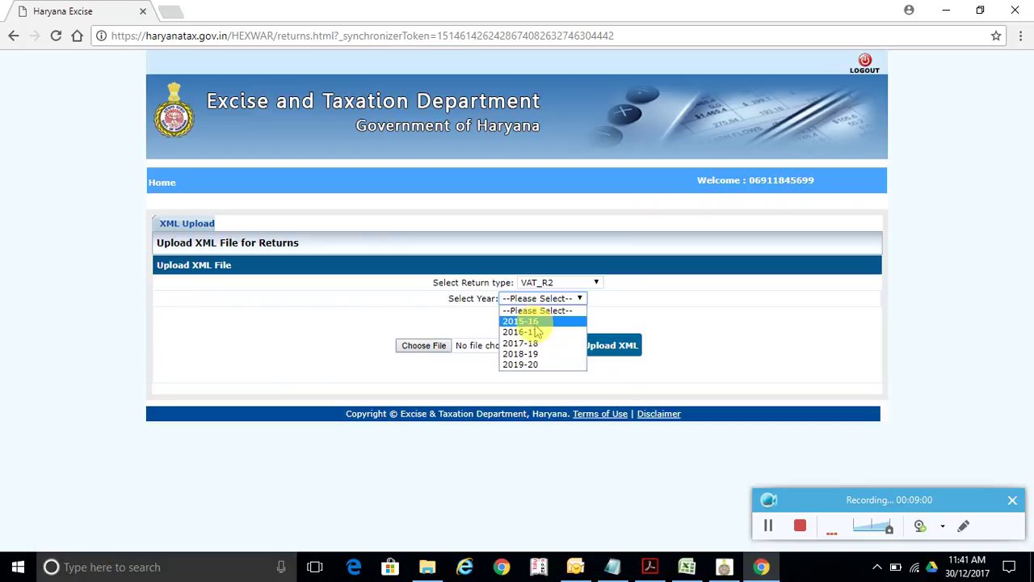
left_click(536, 328)
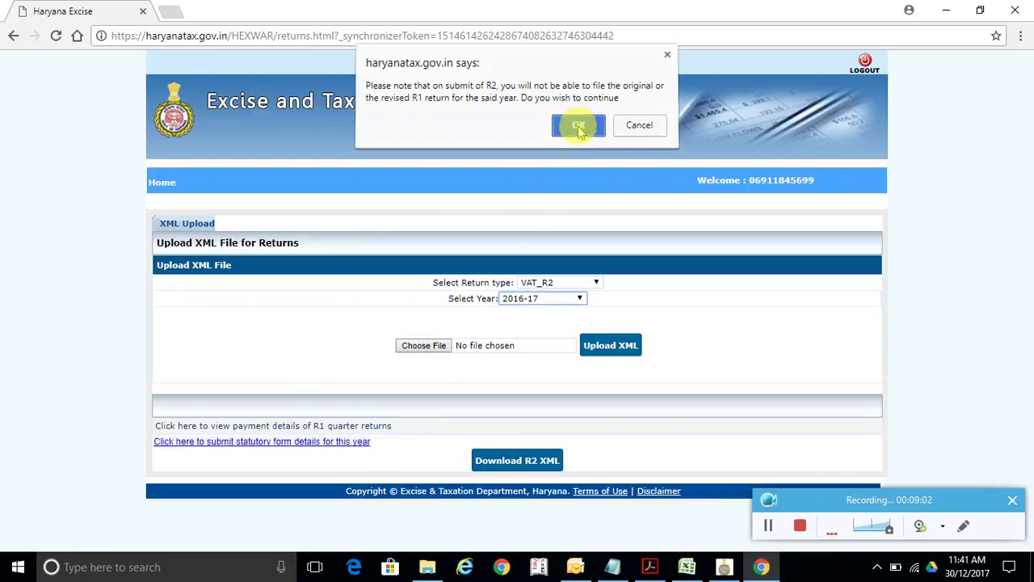
left_click(577, 128)
- Upload shoozz.hex as the return file and submit the R2 return, confirming the submission
left_click(434, 346)
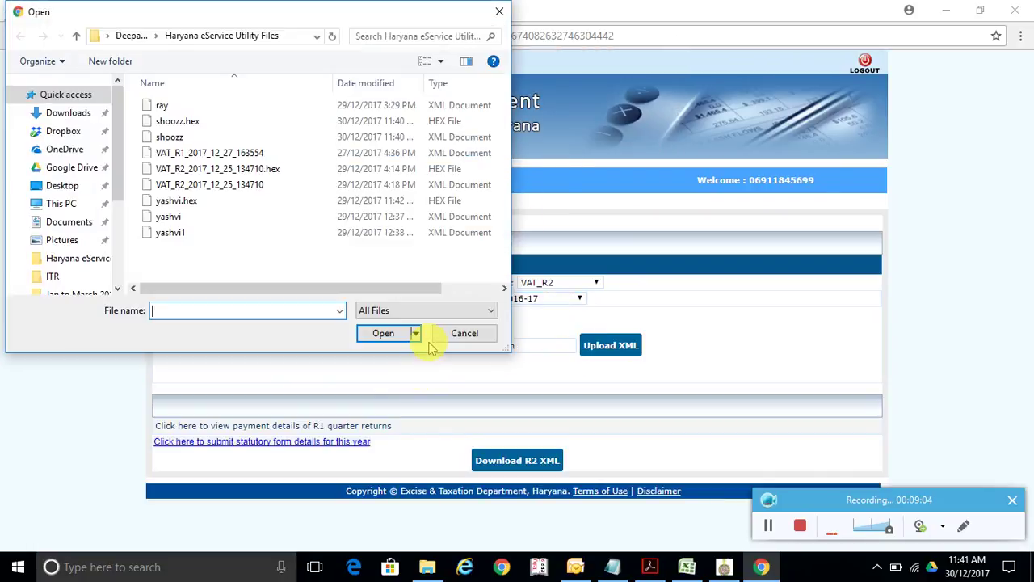
double_click(181, 121)
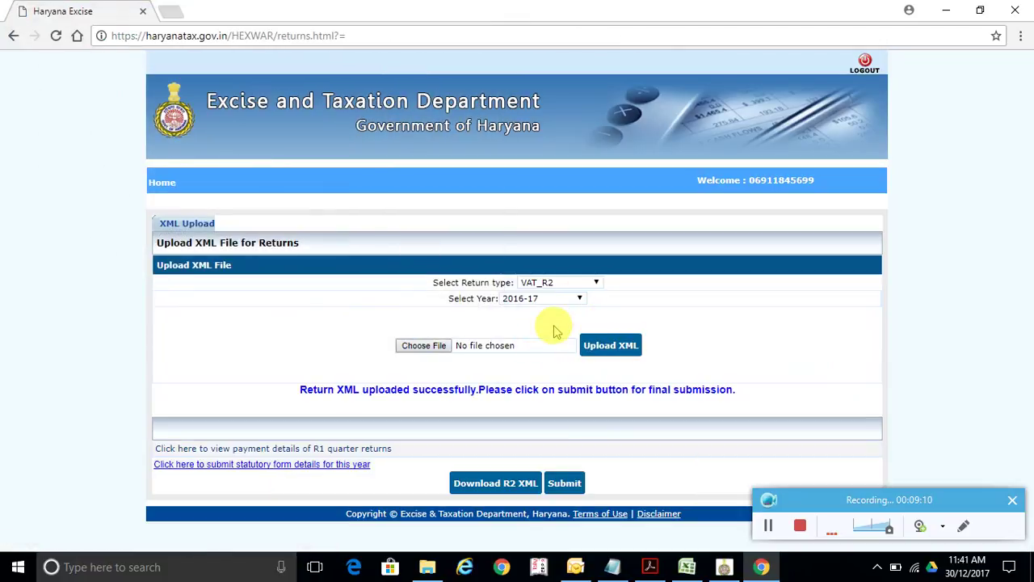
left_click(566, 483)
left_click(569, 134)
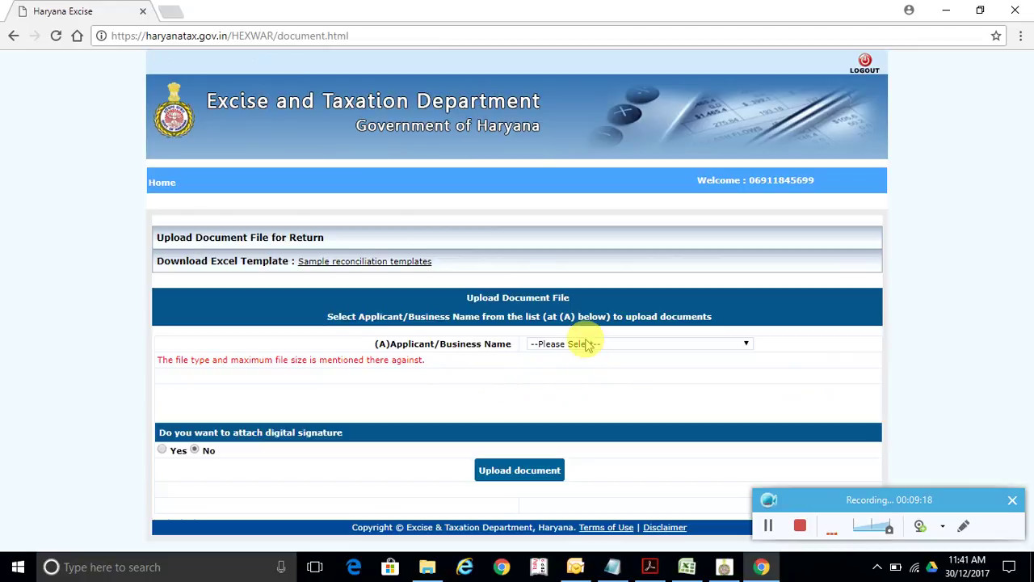
- Choose Shoozz as the applicant business and attach "trading & p l account f.y 2016-17.pdf" from Downloads as the manufacturing and trading account
left_click(587, 346)
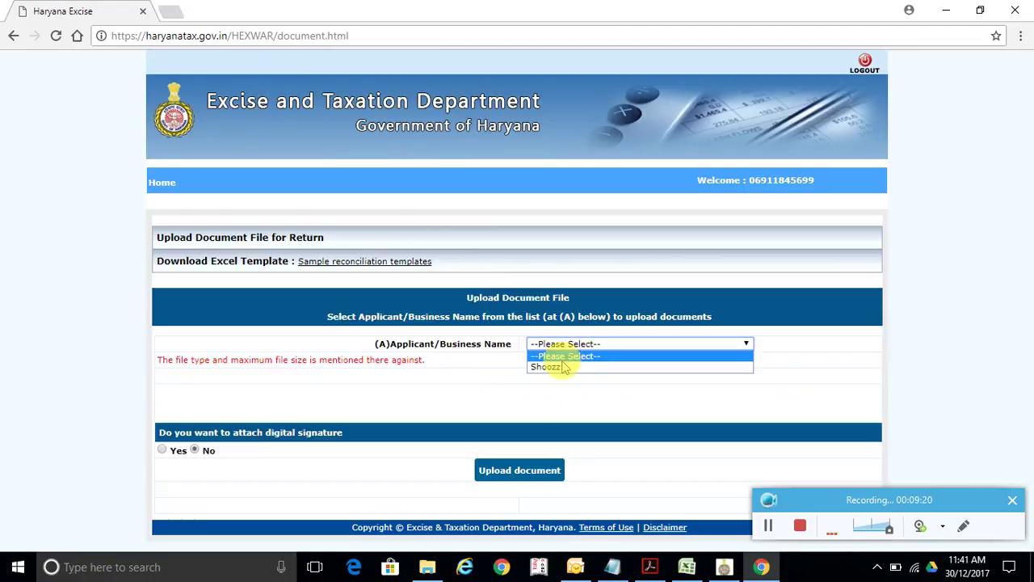
left_click(565, 368)
scroll(427, 339, "down", 1)
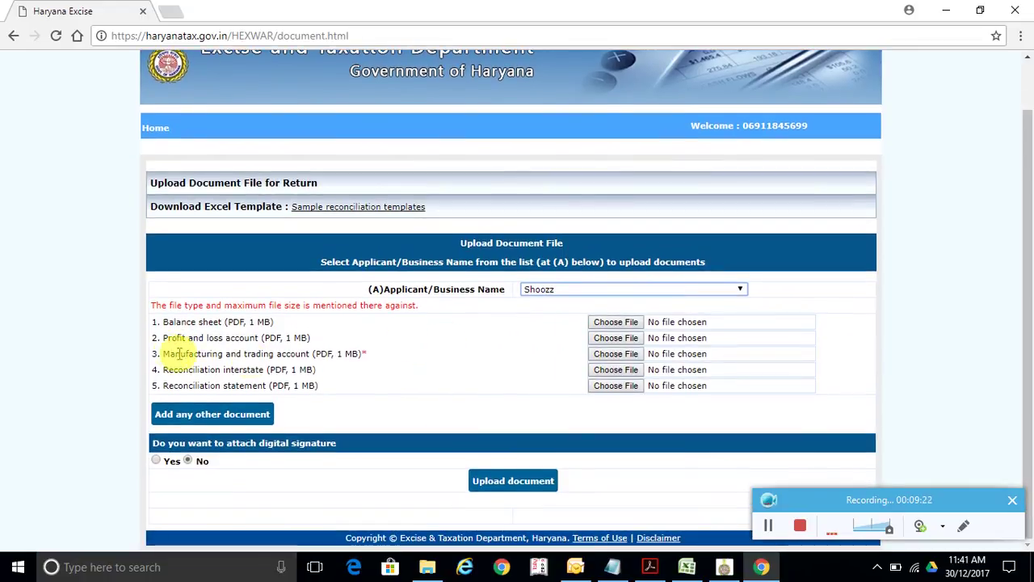
left_click(616, 354)
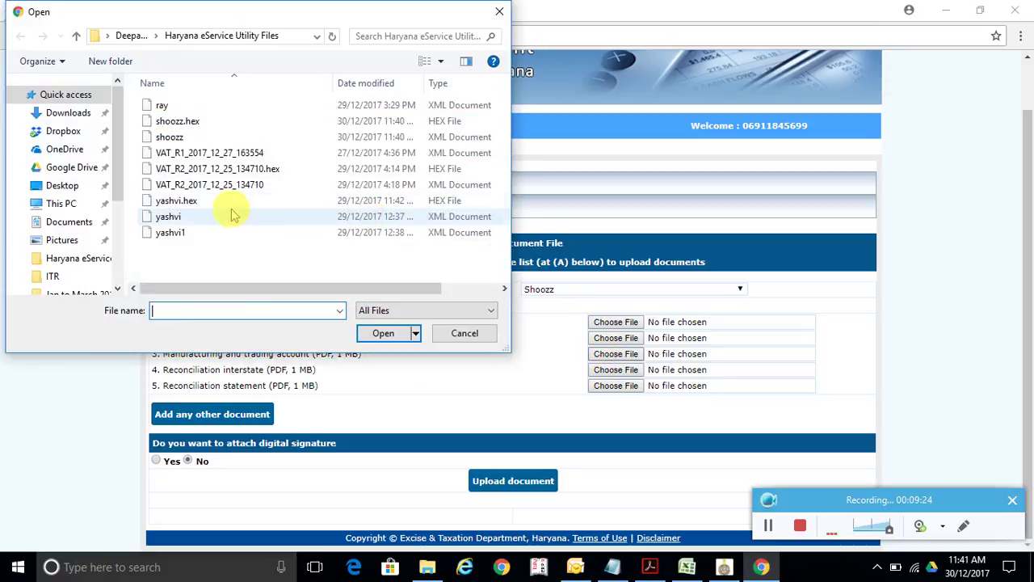
left_click(73, 112)
double_click(181, 138)
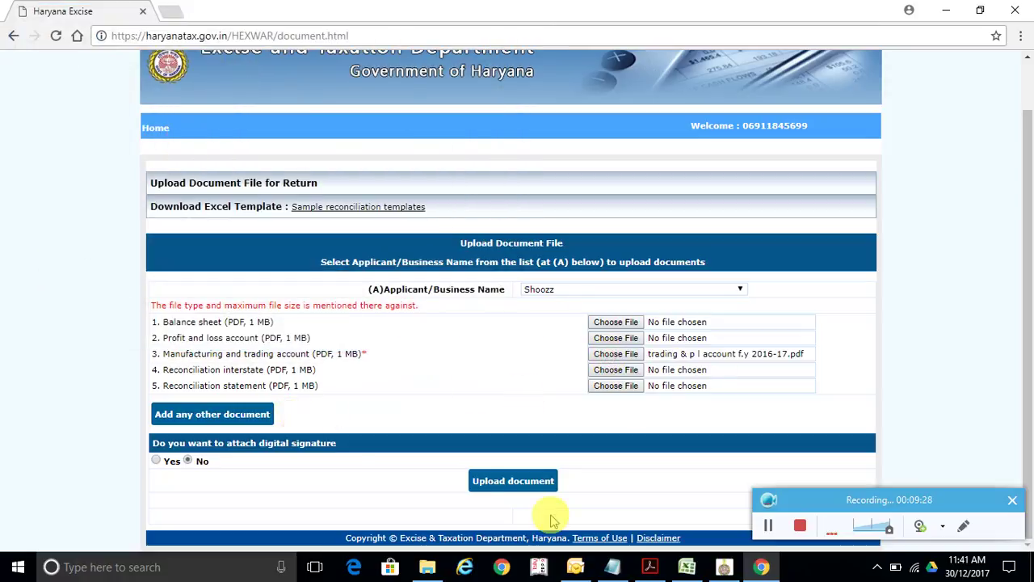
- Upload the attached trading account document, confirming the upload, and open the uploaded file for viewing
left_click(530, 481)
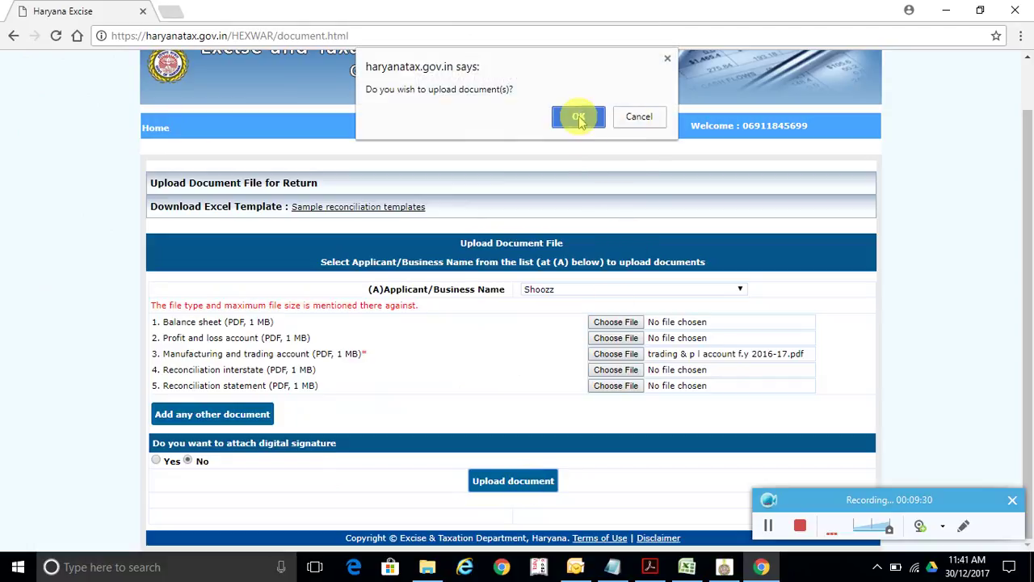
left_click(579, 118)
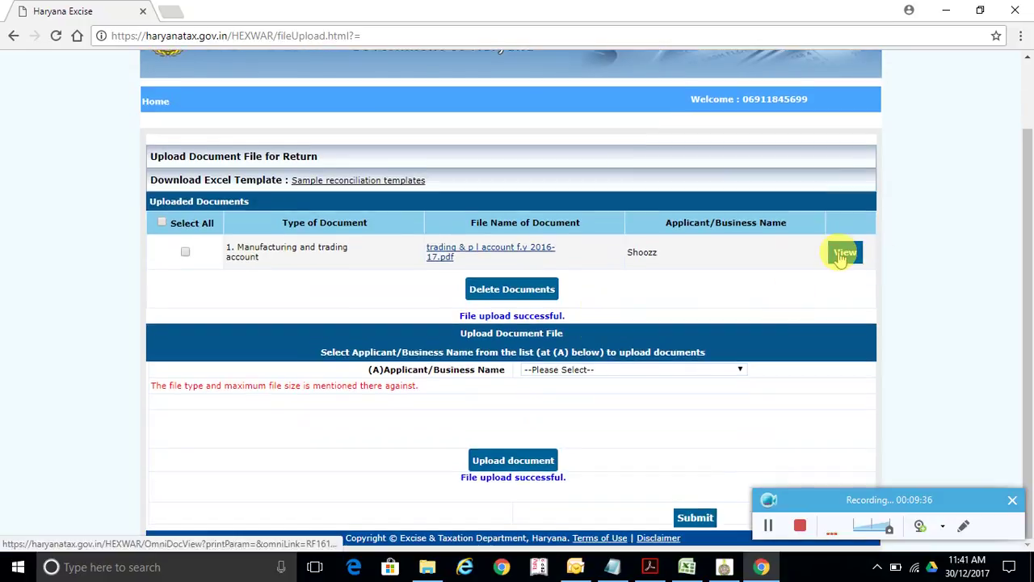
left_click(843, 254)
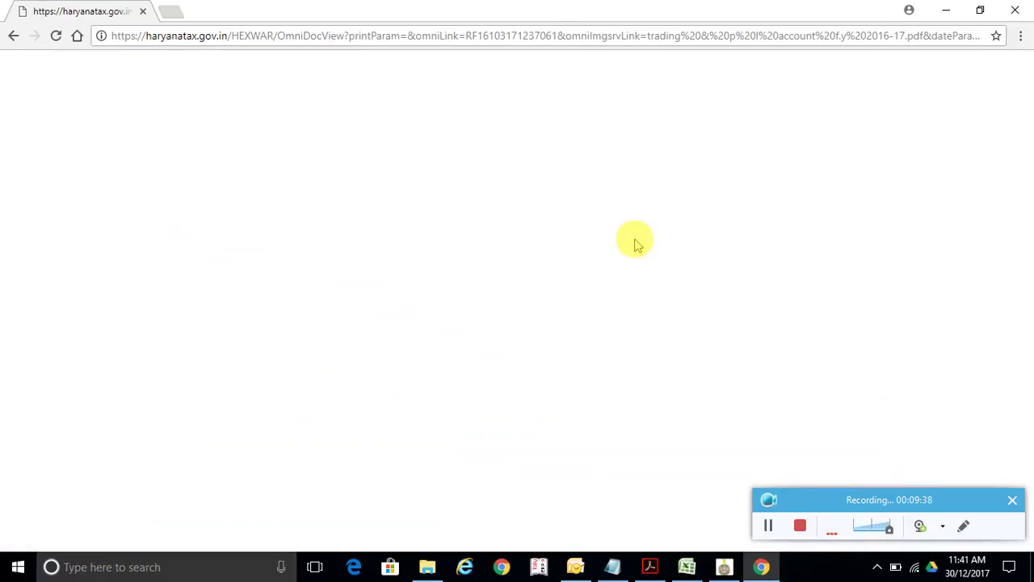